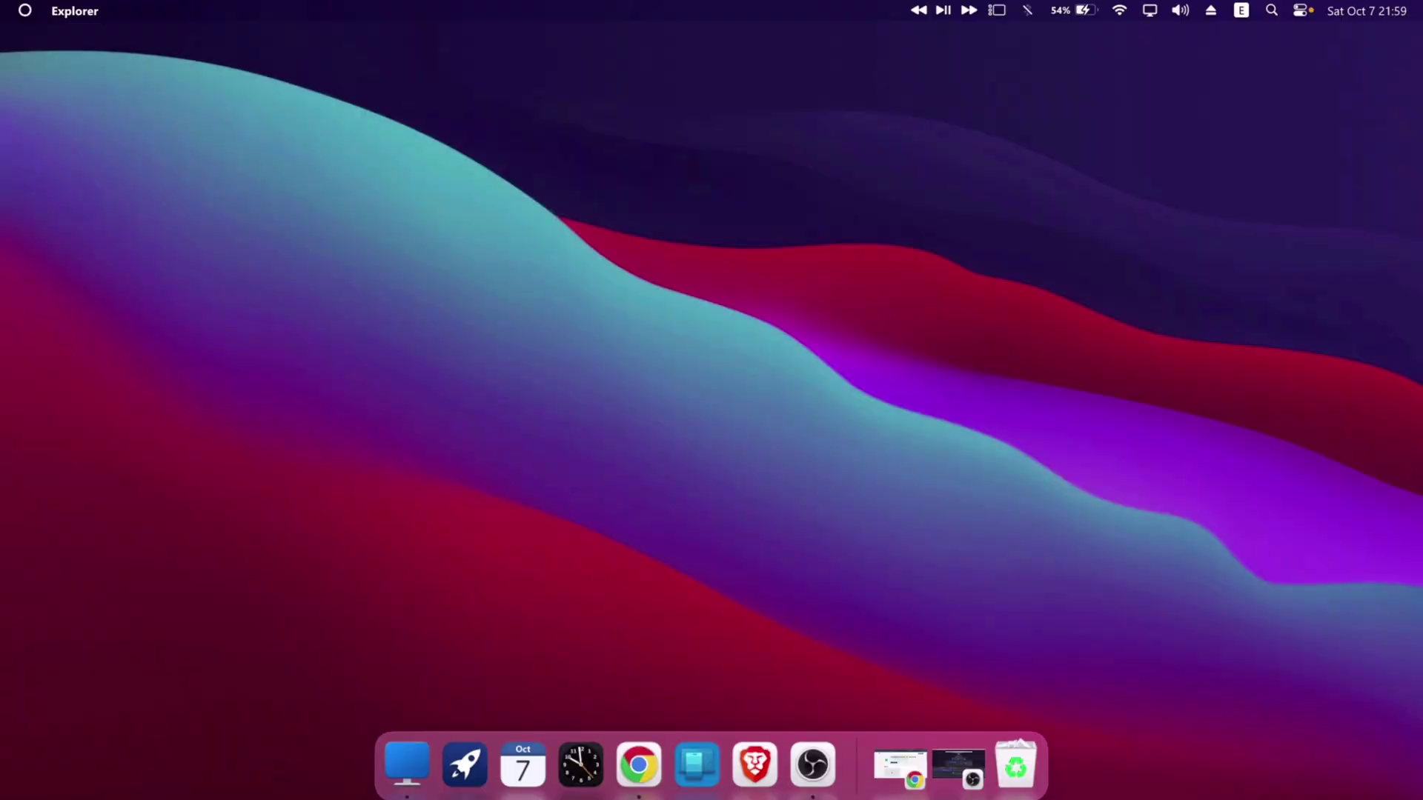
# Search Windows for 'windows feature' and launch 'Turn Windows features on or off'
pyautogui.press('super')
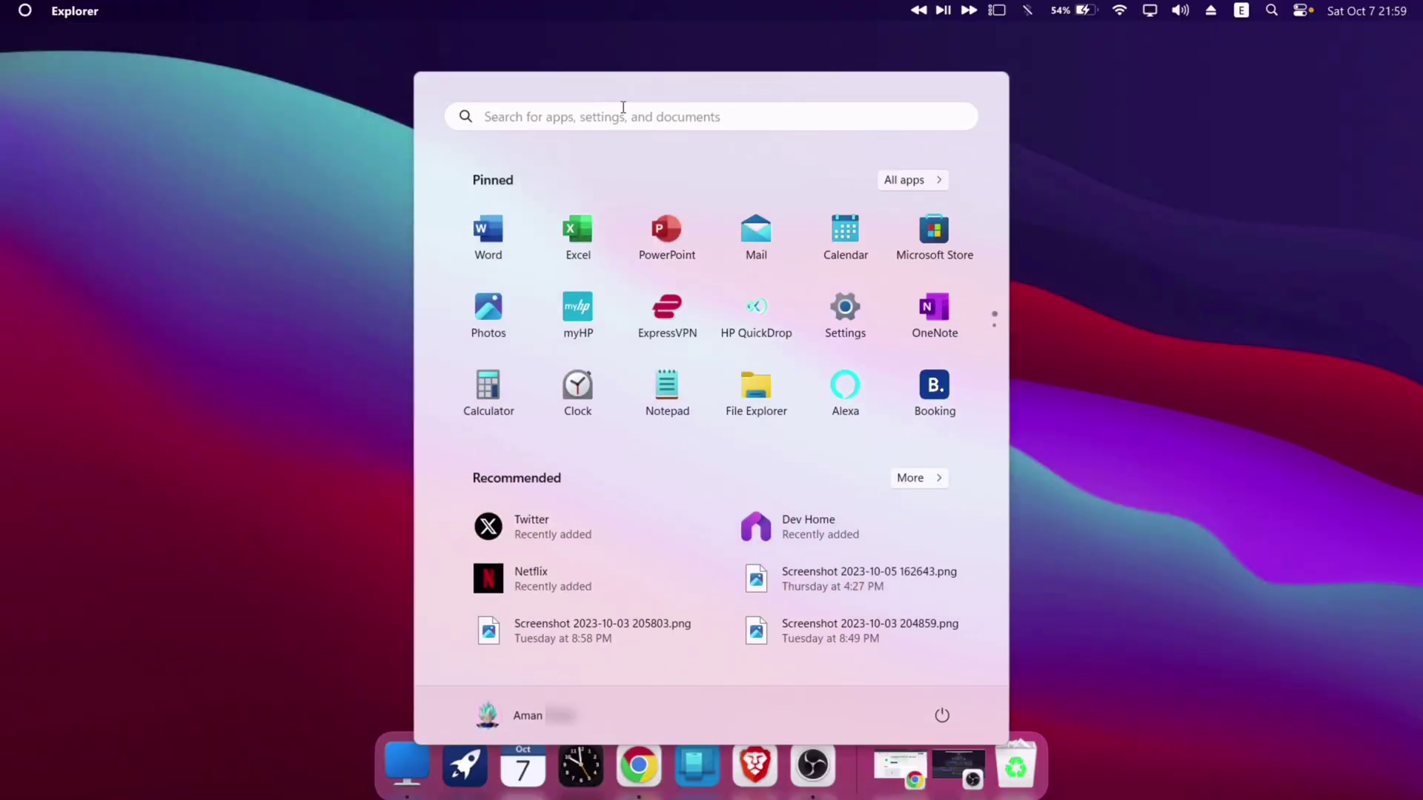
pyautogui.click(623, 116)
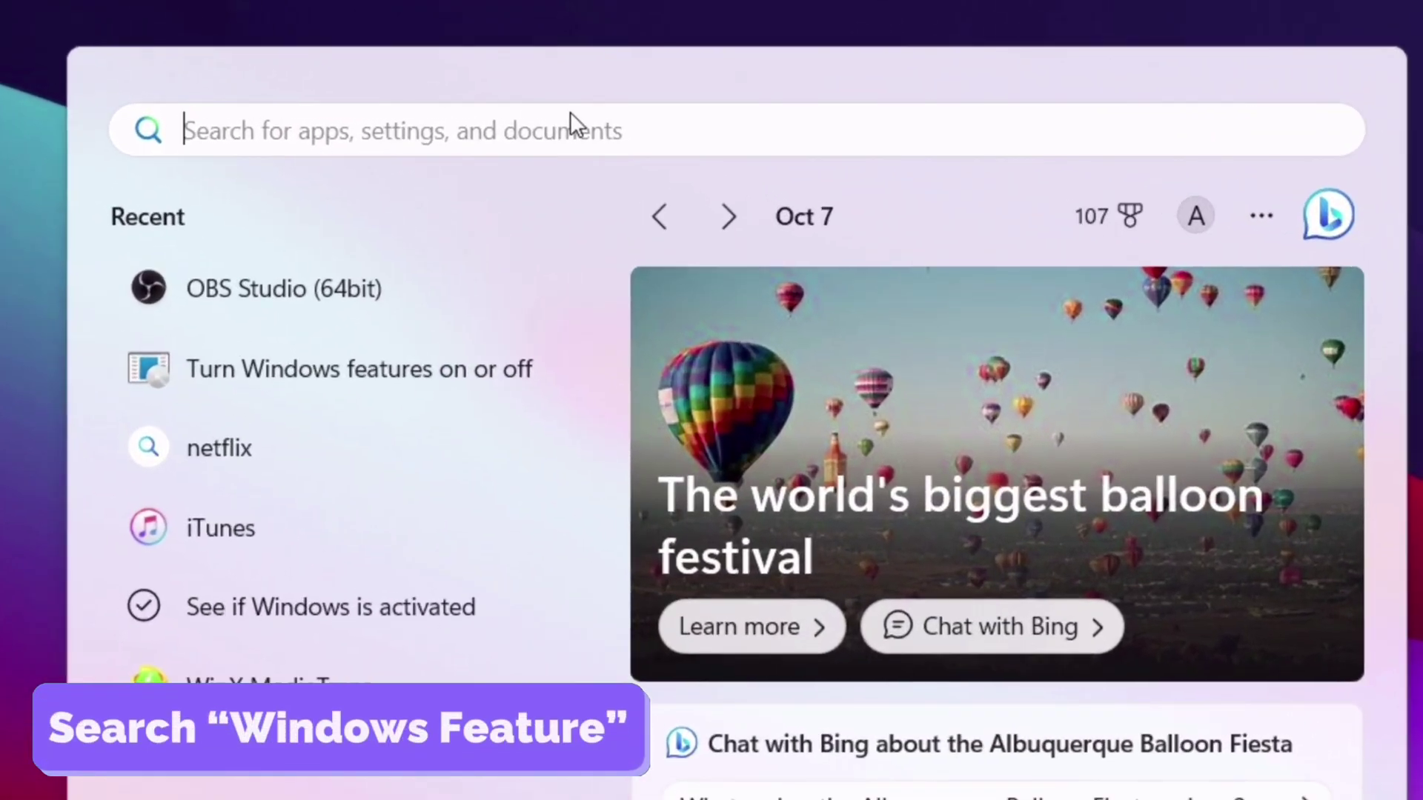
pyautogui.write('windows ')
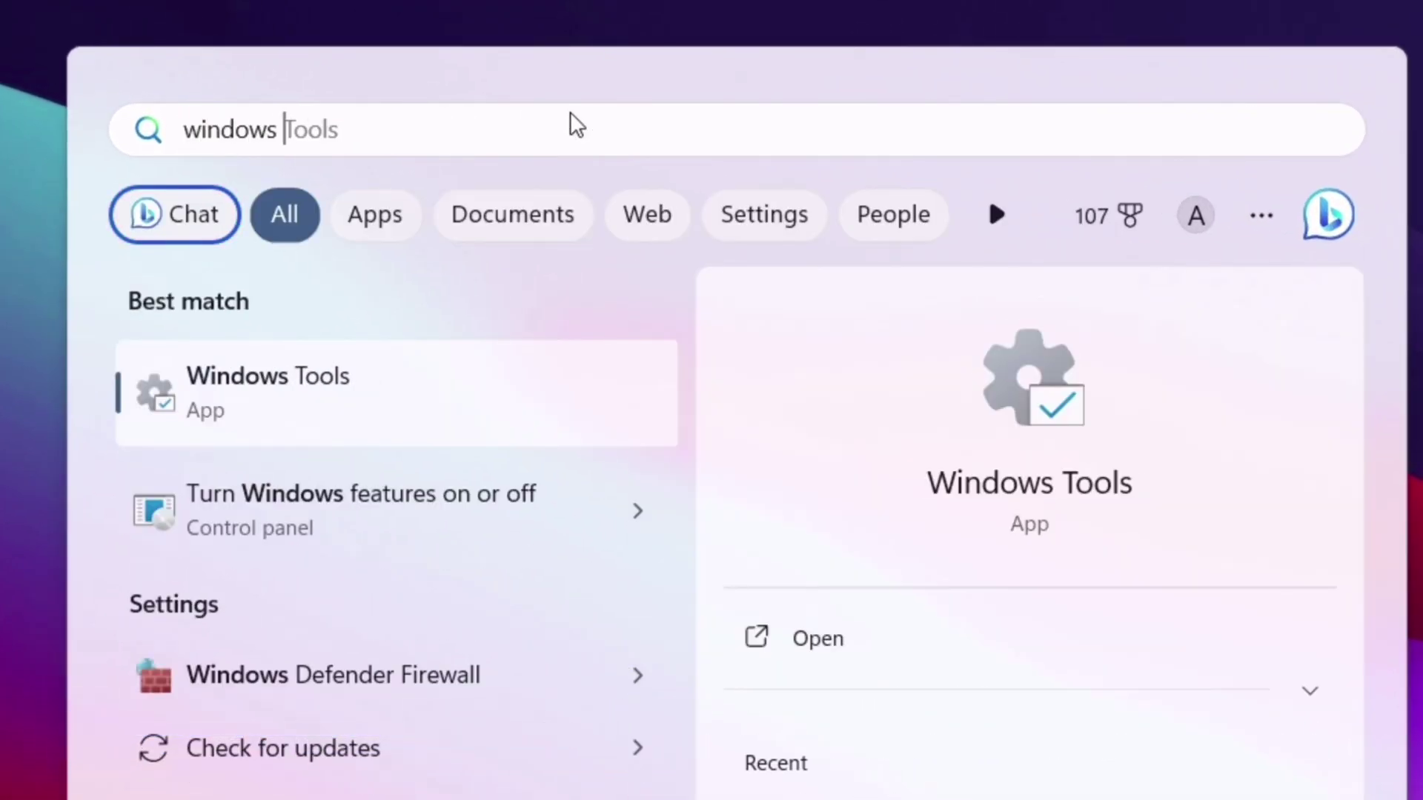
pyautogui.write('feature')
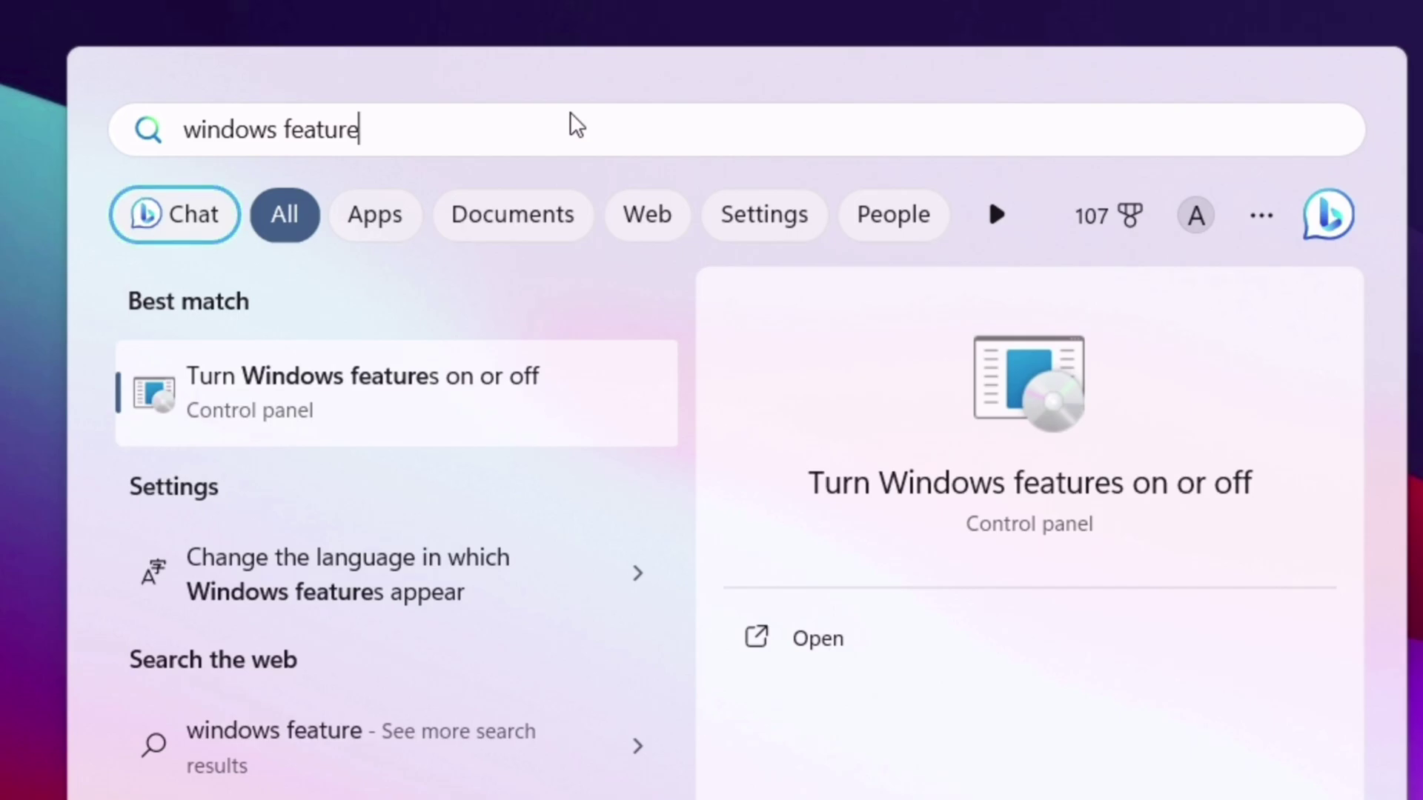
pyautogui.click(385, 424)
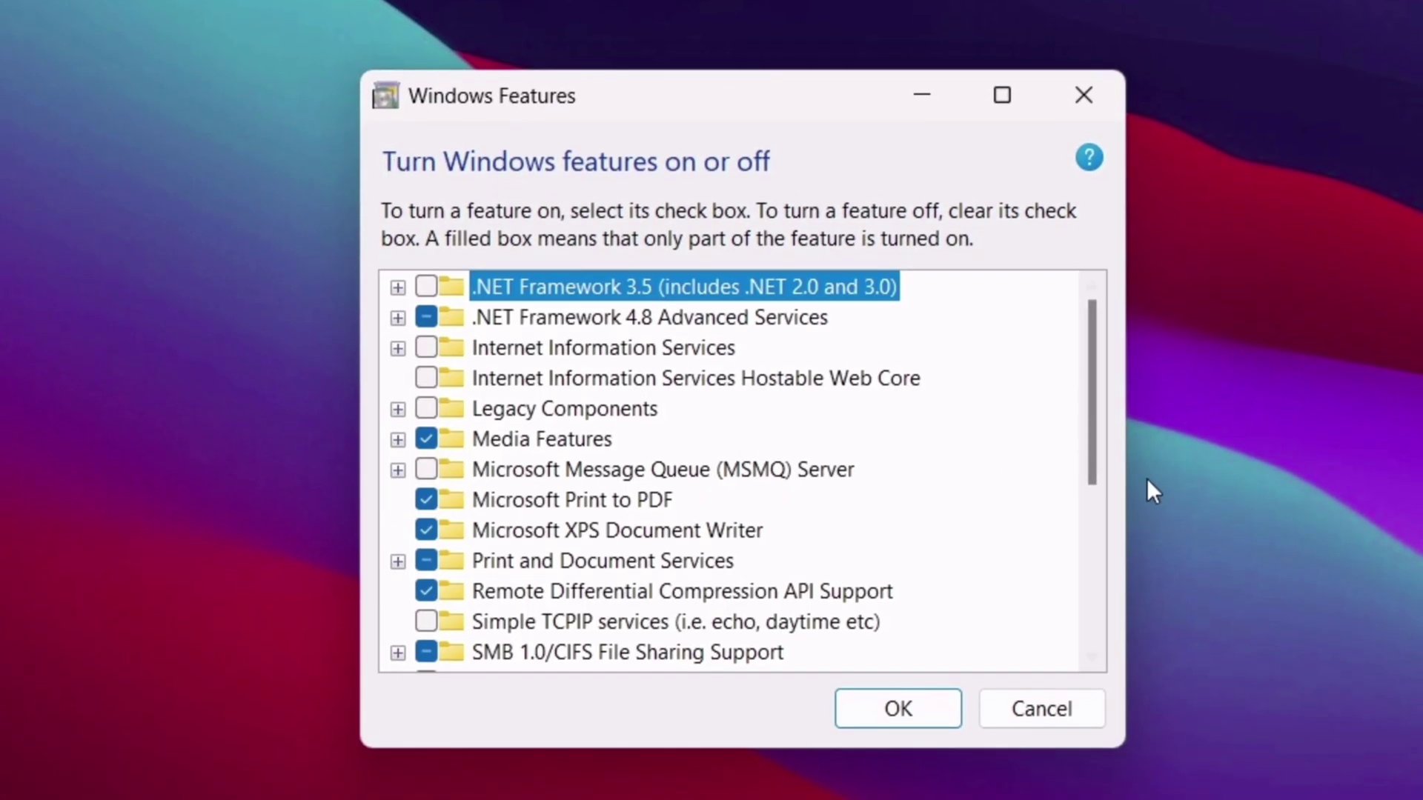
pyautogui.moveTo(1093, 450); pyautogui.dragTo(1077, 570)
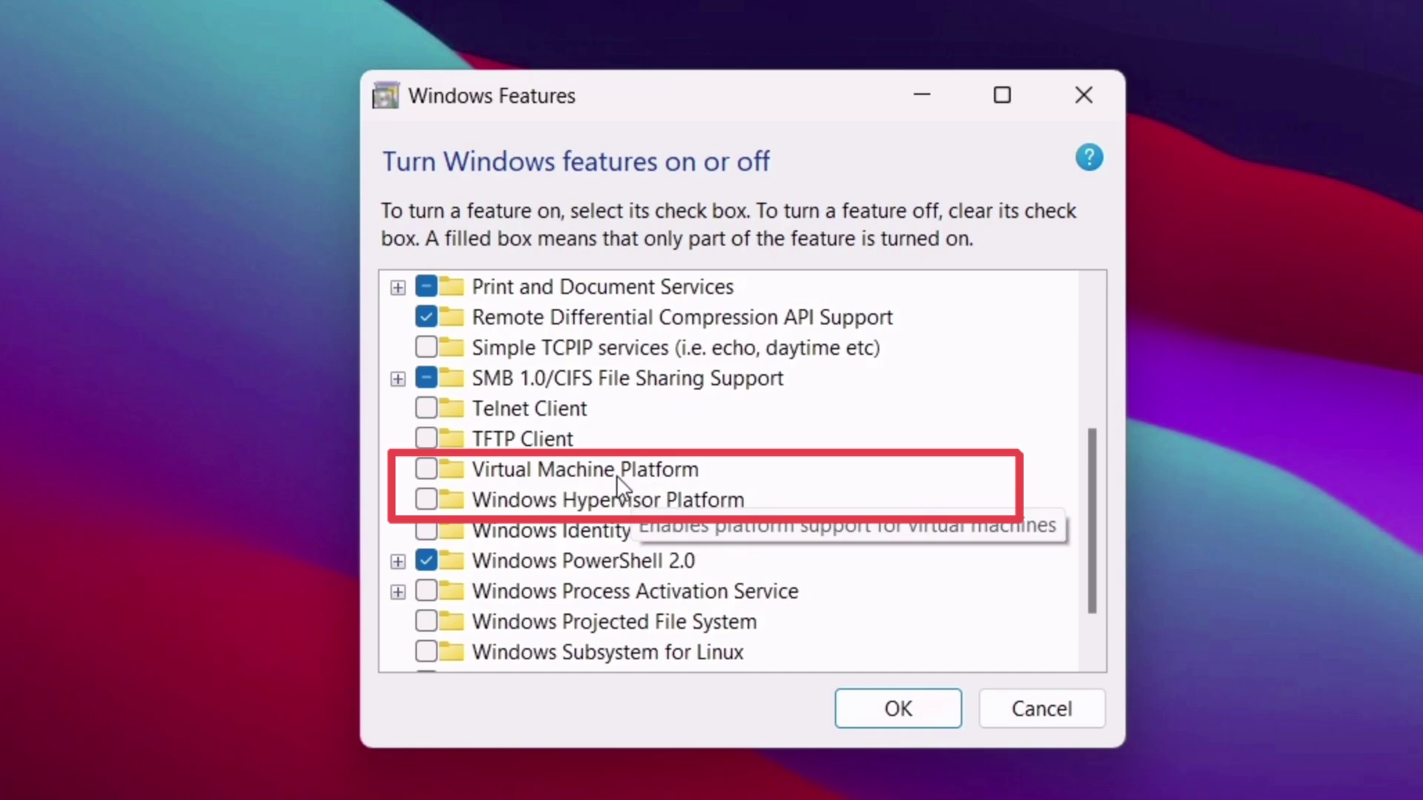
# Tick Virtual Machine Platform and Windows Hypervisor Platform, then confirm with OK
pyautogui.click(427, 469)
pyautogui.click(426, 499)
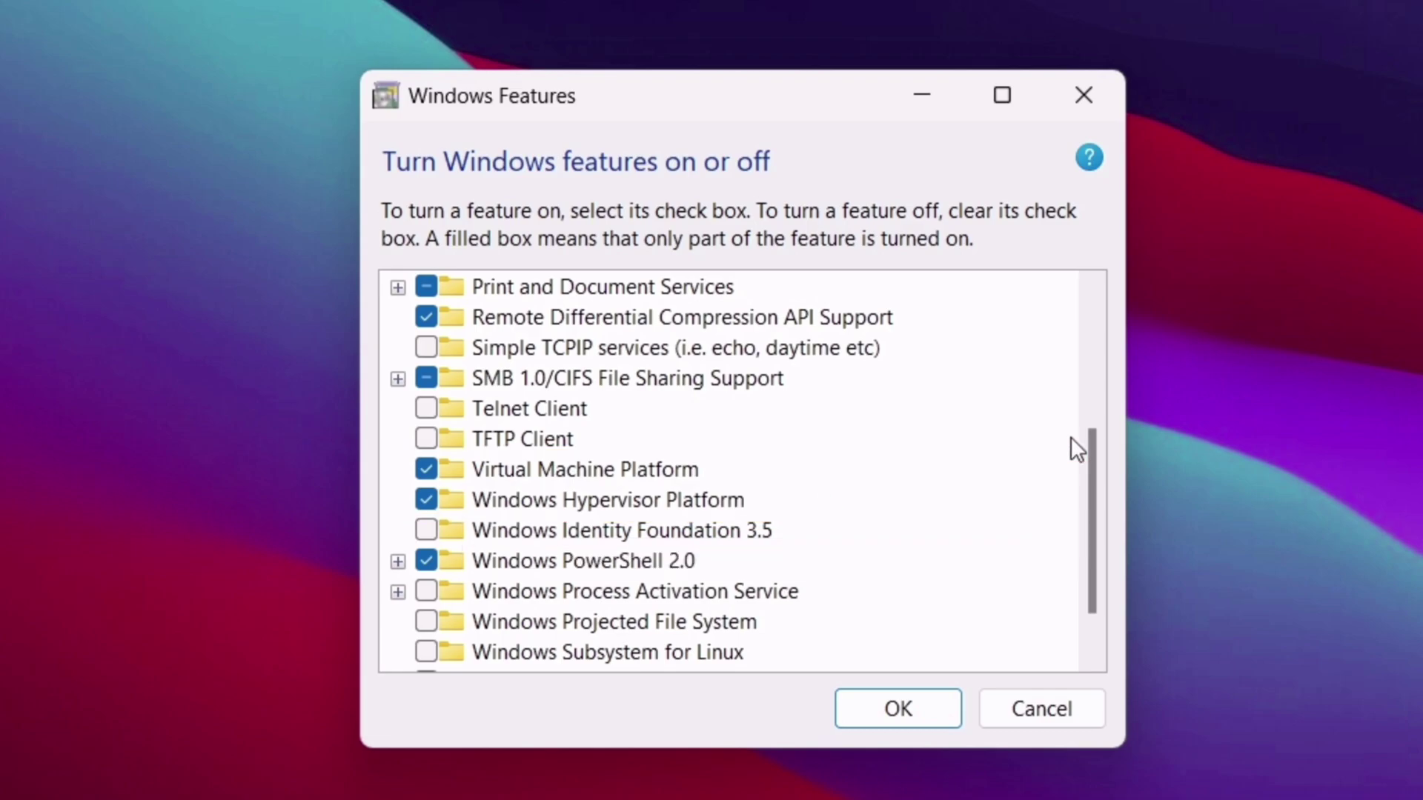
pyautogui.click(937, 708)
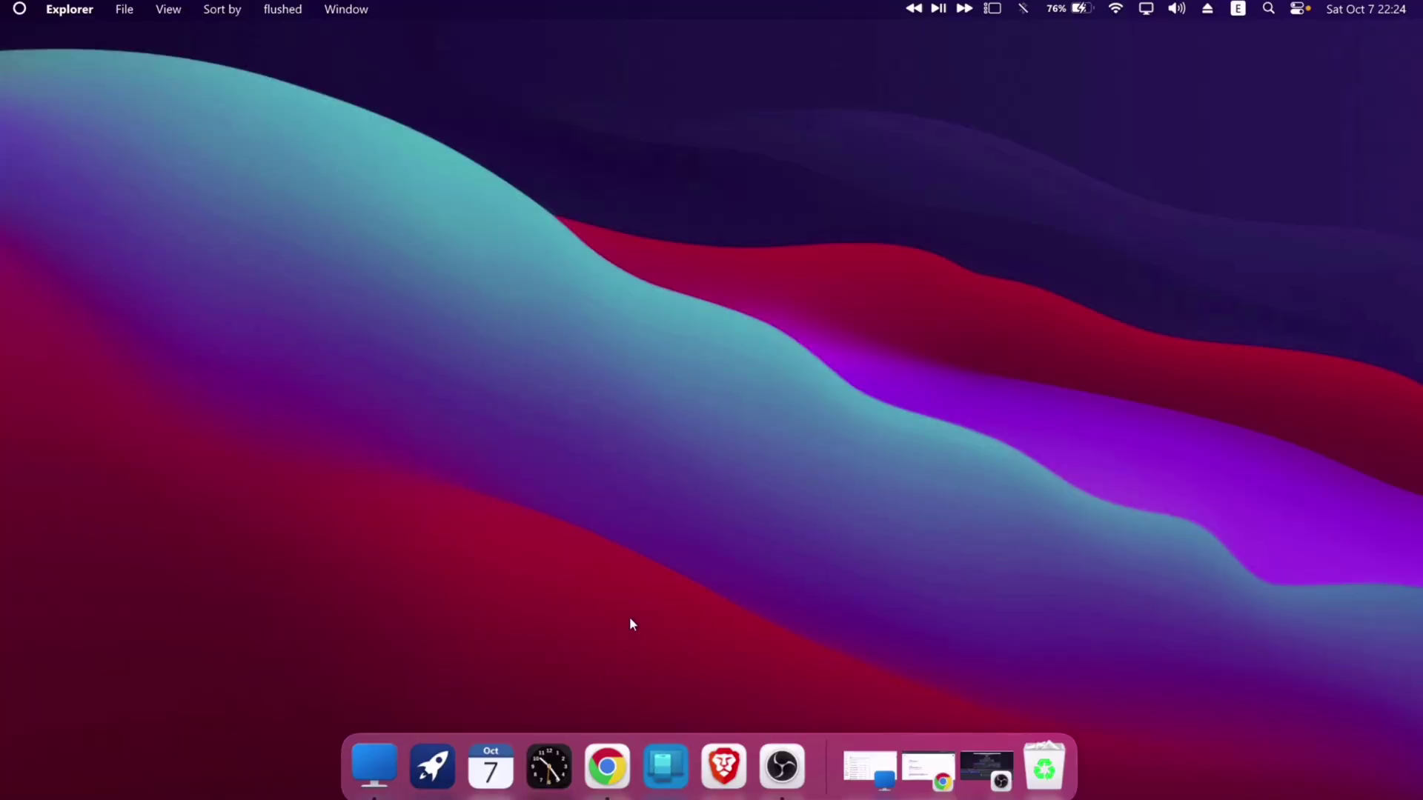
# Bring Chrome's search results forward and open the GitHub 'Windows Subsystem for Android (WSA)' topic
pyautogui.click(597, 761)
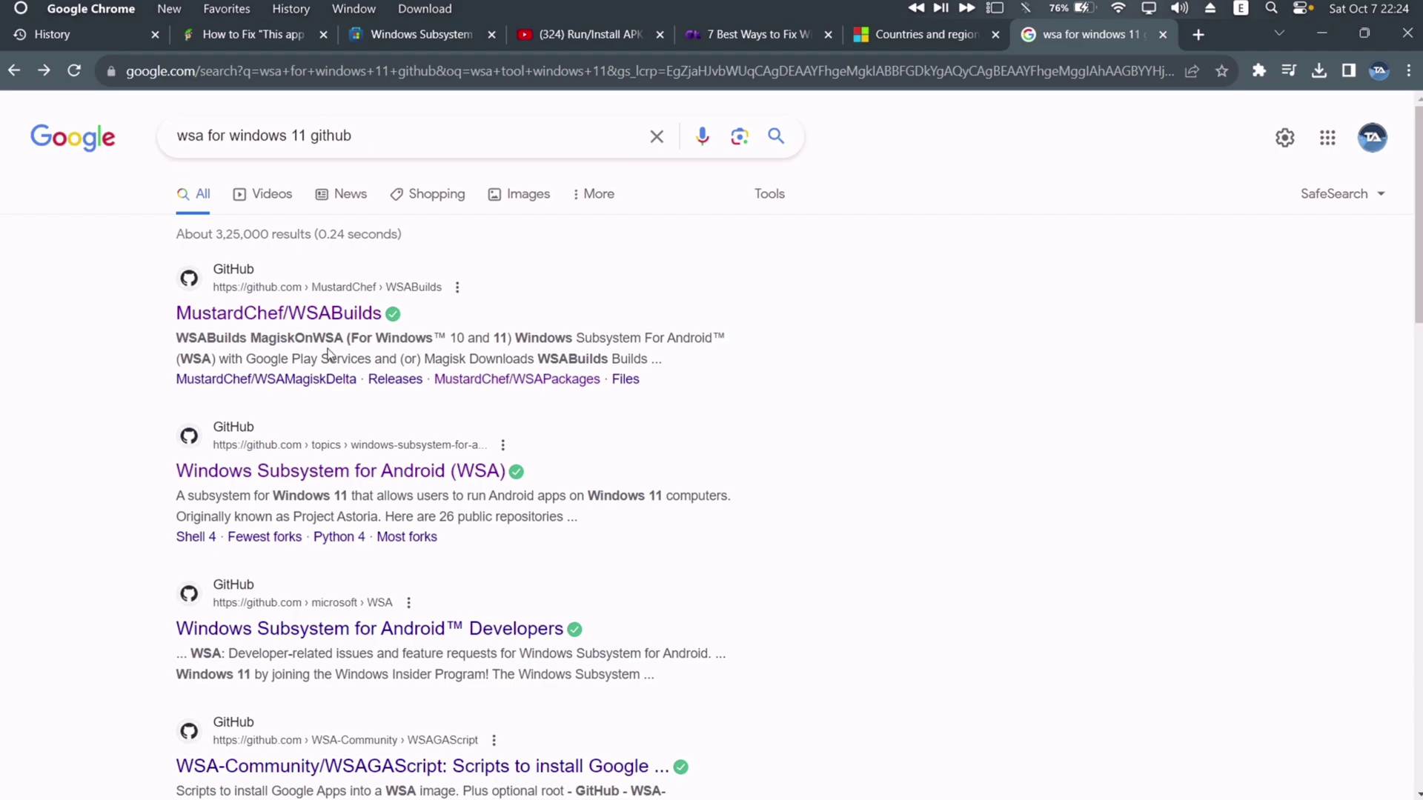
pyautogui.click(451, 479)
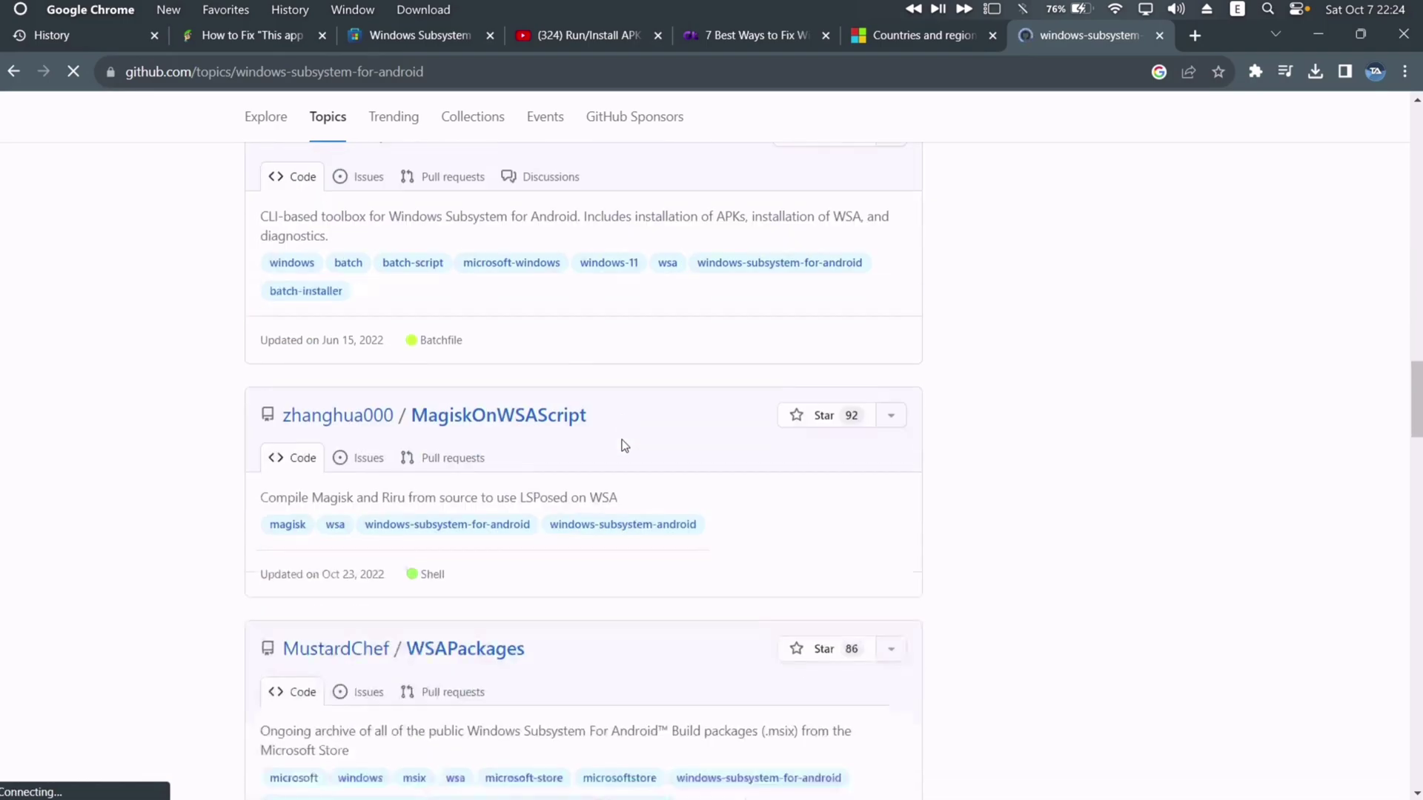
pyautogui.scroll(-3, 622, 444)
pyautogui.scroll(-1, 622, 443)
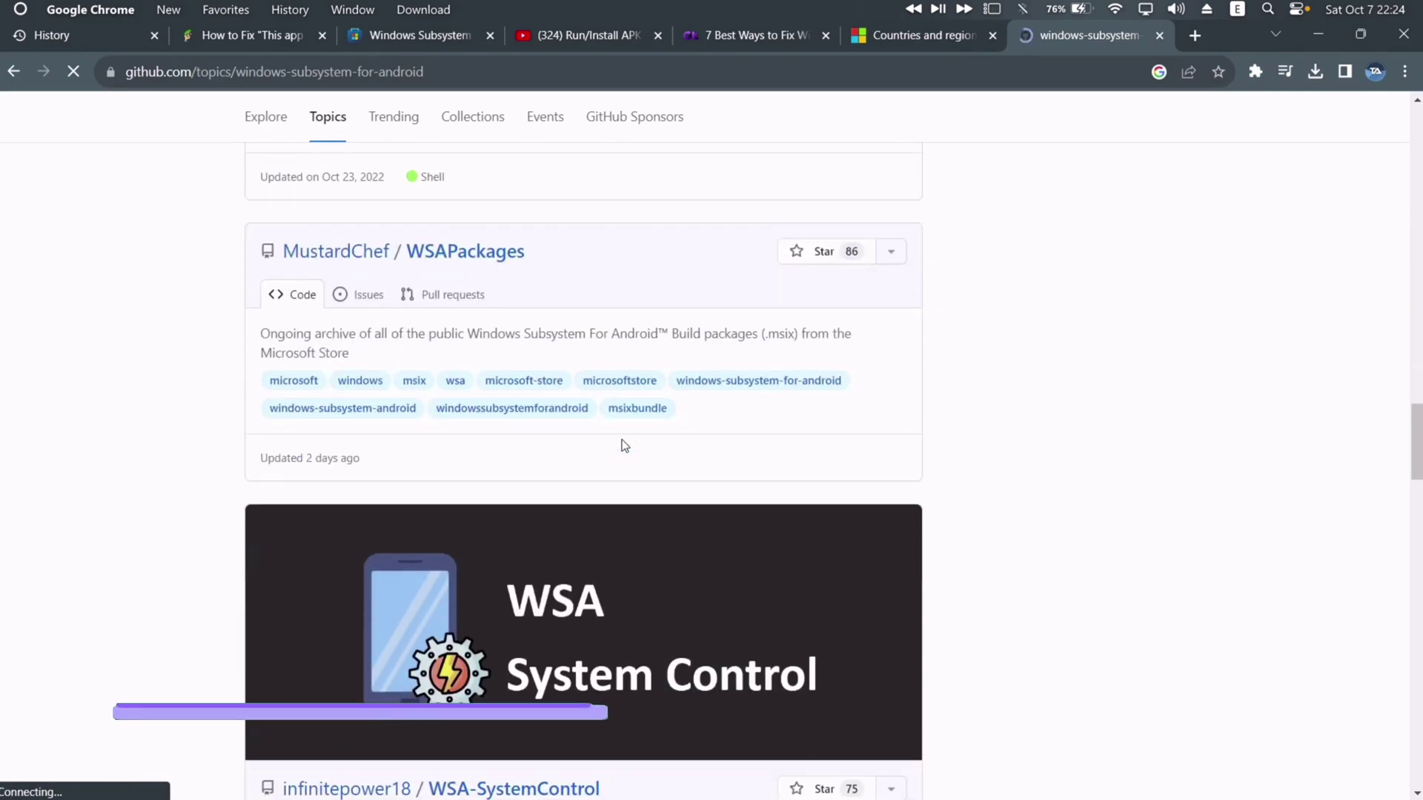
# Open MustardChef/WSAPackages and its latest WSA 2309.40000.5.0 release, then show Chrome's downloads
pyautogui.click(476, 263)
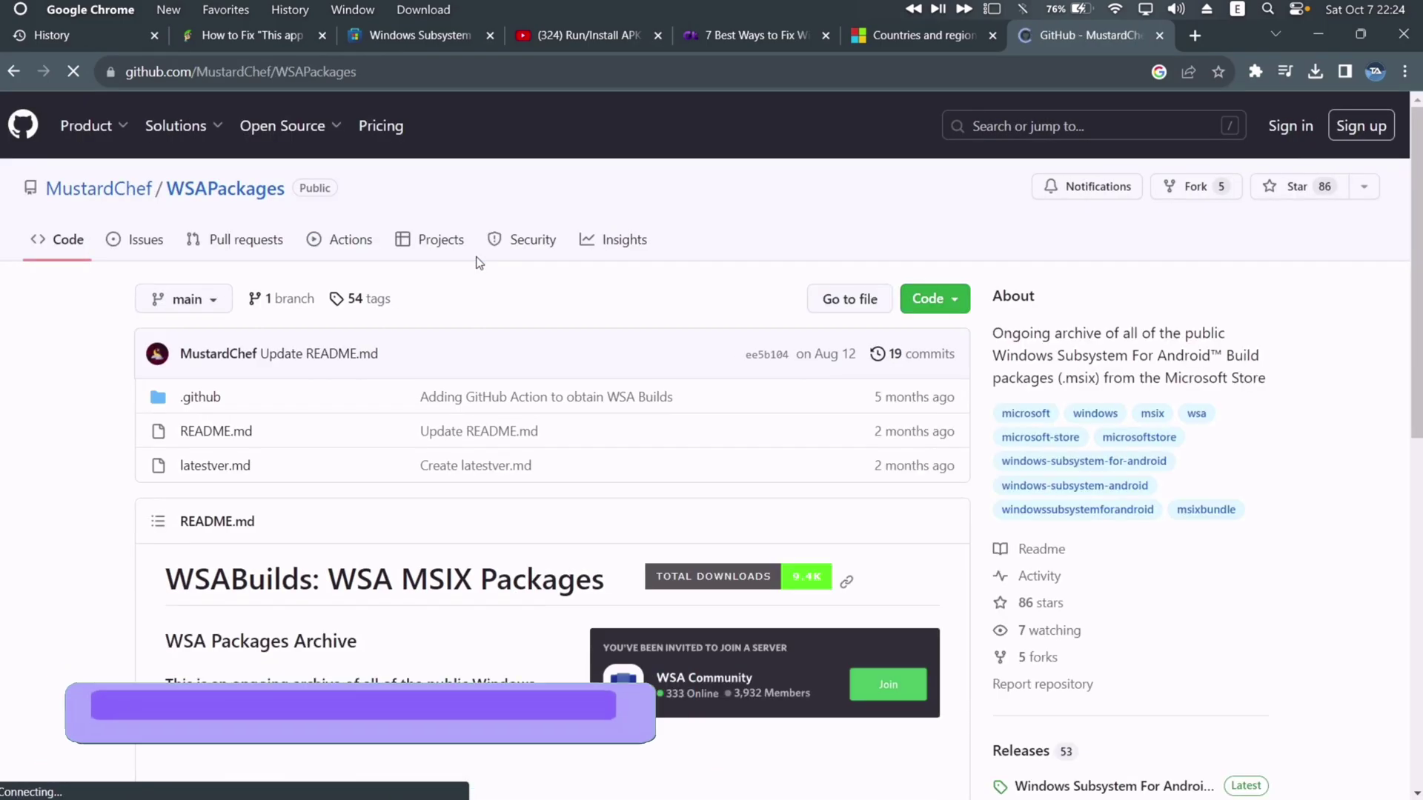
pyautogui.scroll(-2, 436, 572)
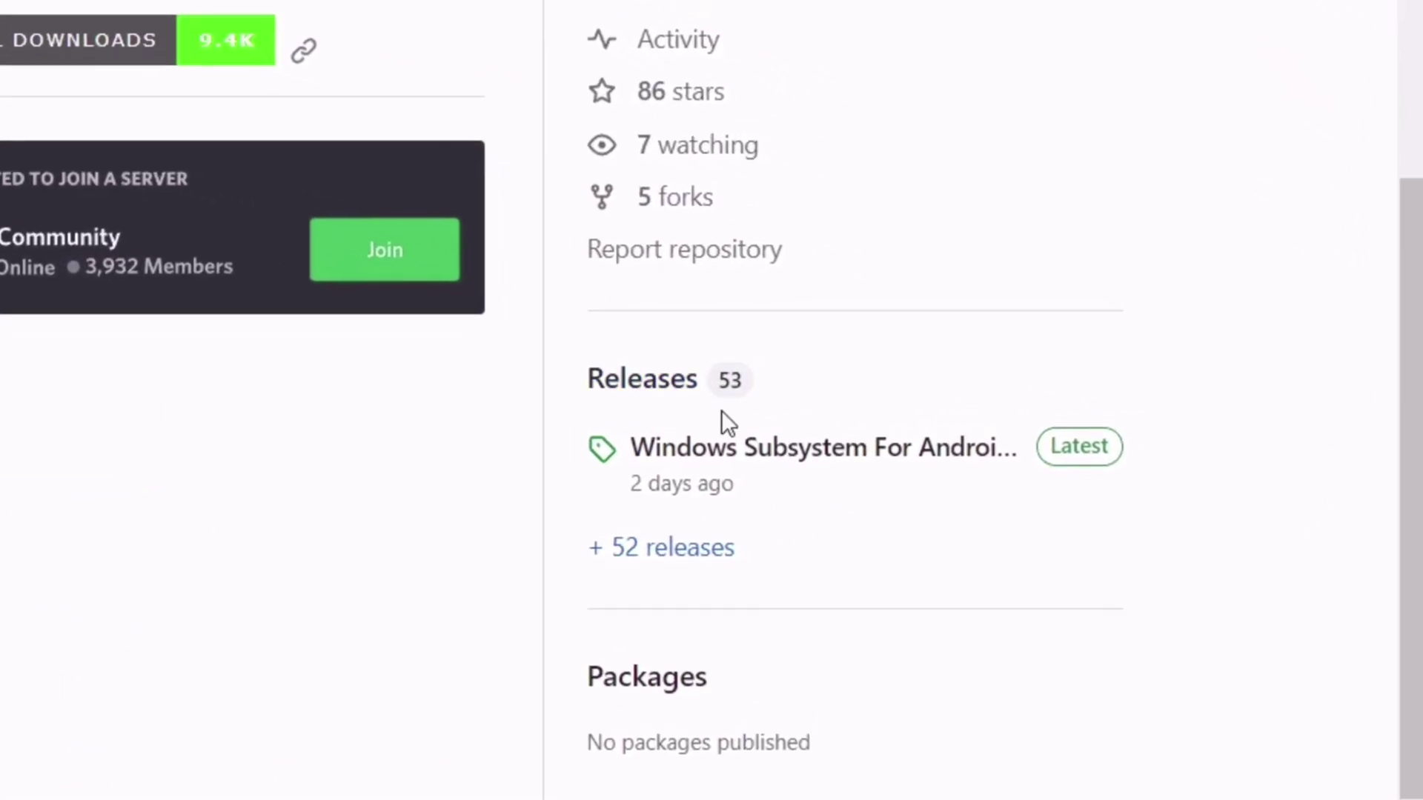
pyautogui.click(775, 451)
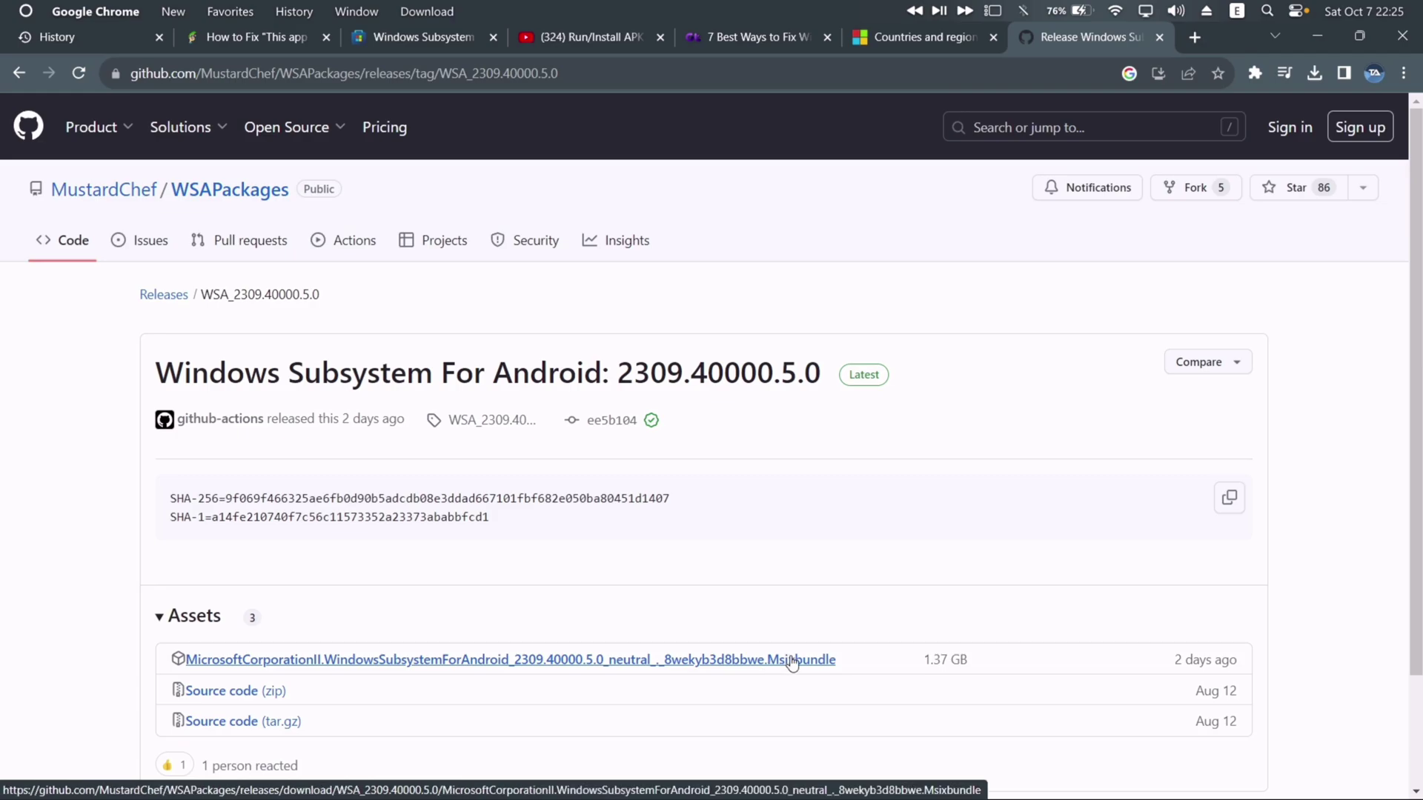
pyautogui.click(1314, 72)
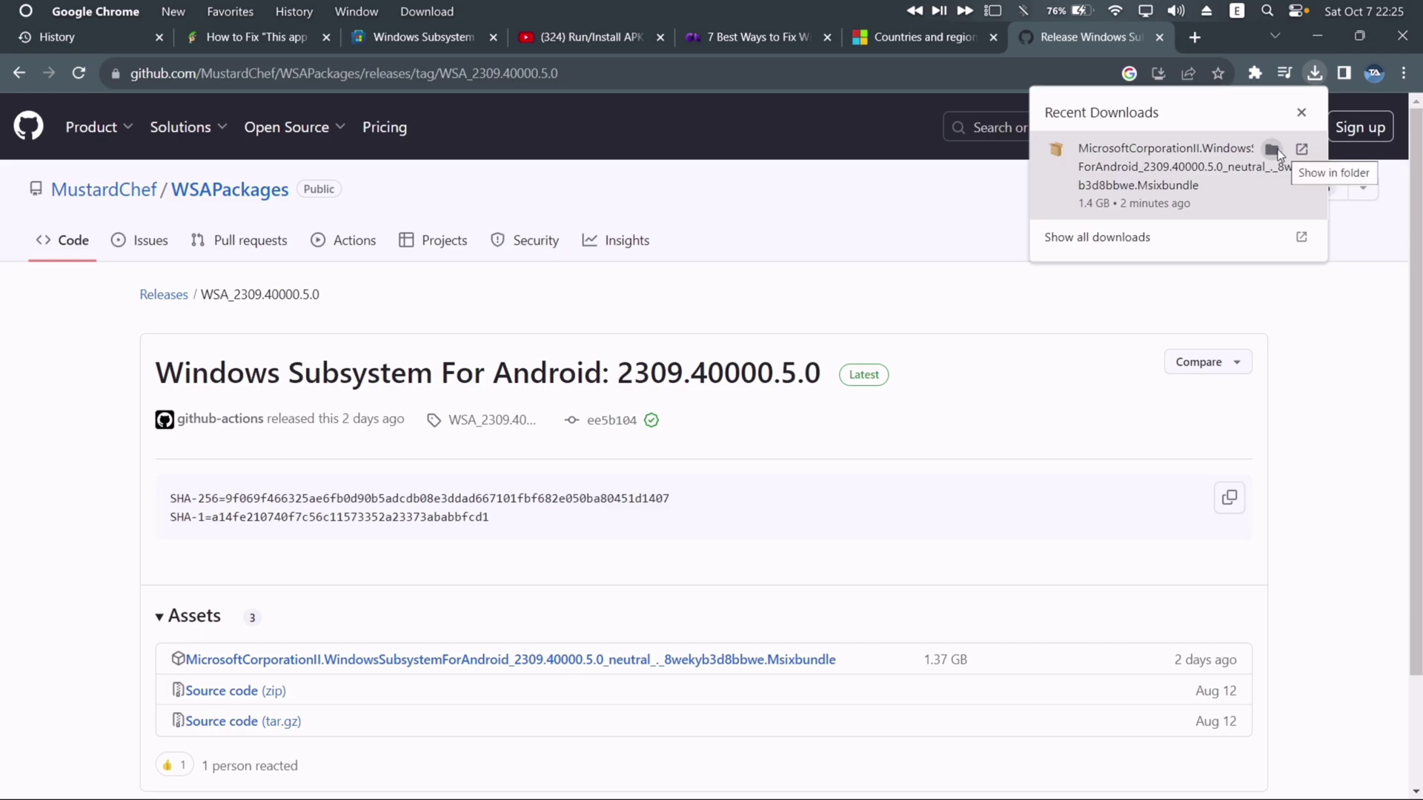
# Find the downloaded .msixbundle in a maximized Explorer window and install it with App Installer
pyautogui.click(1274, 150)
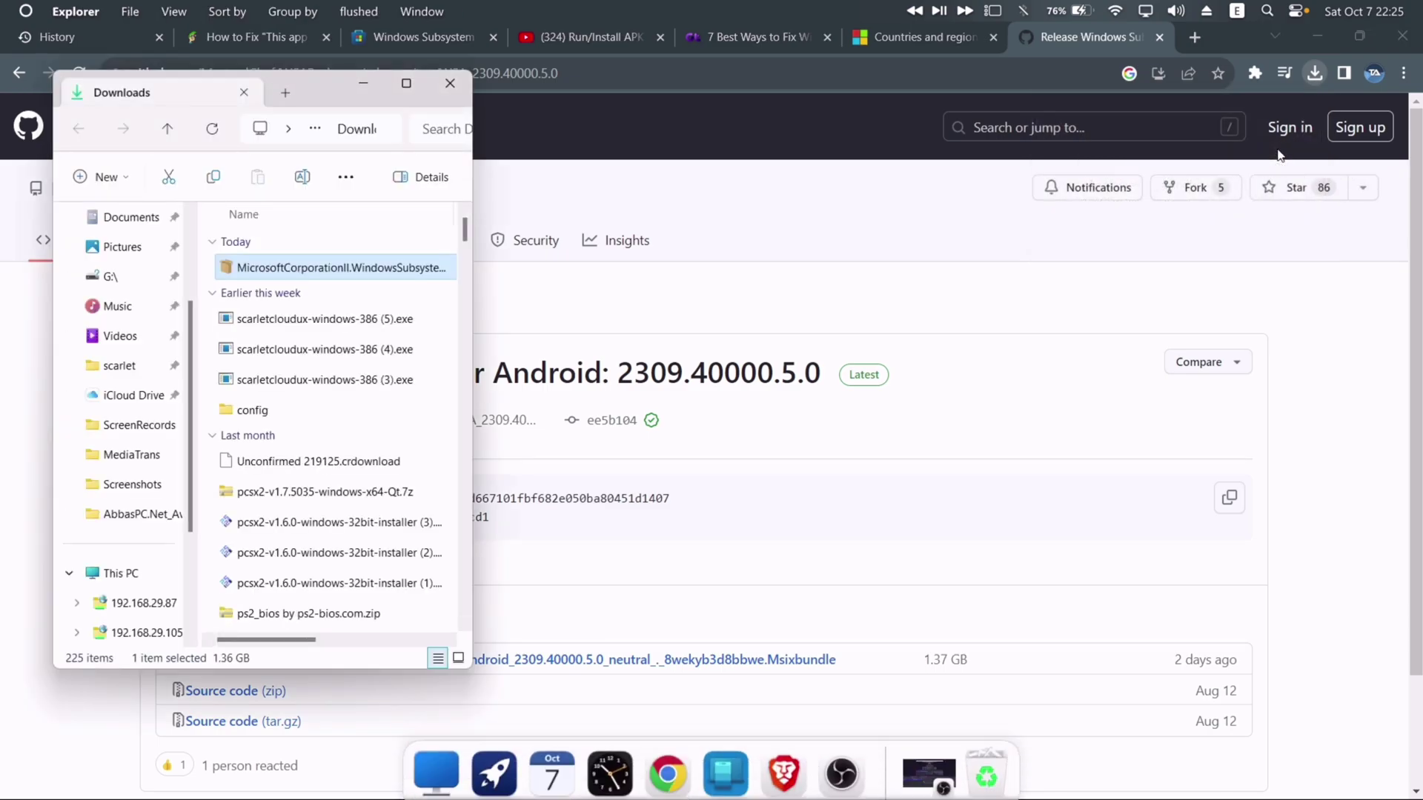
pyautogui.click(414, 86)
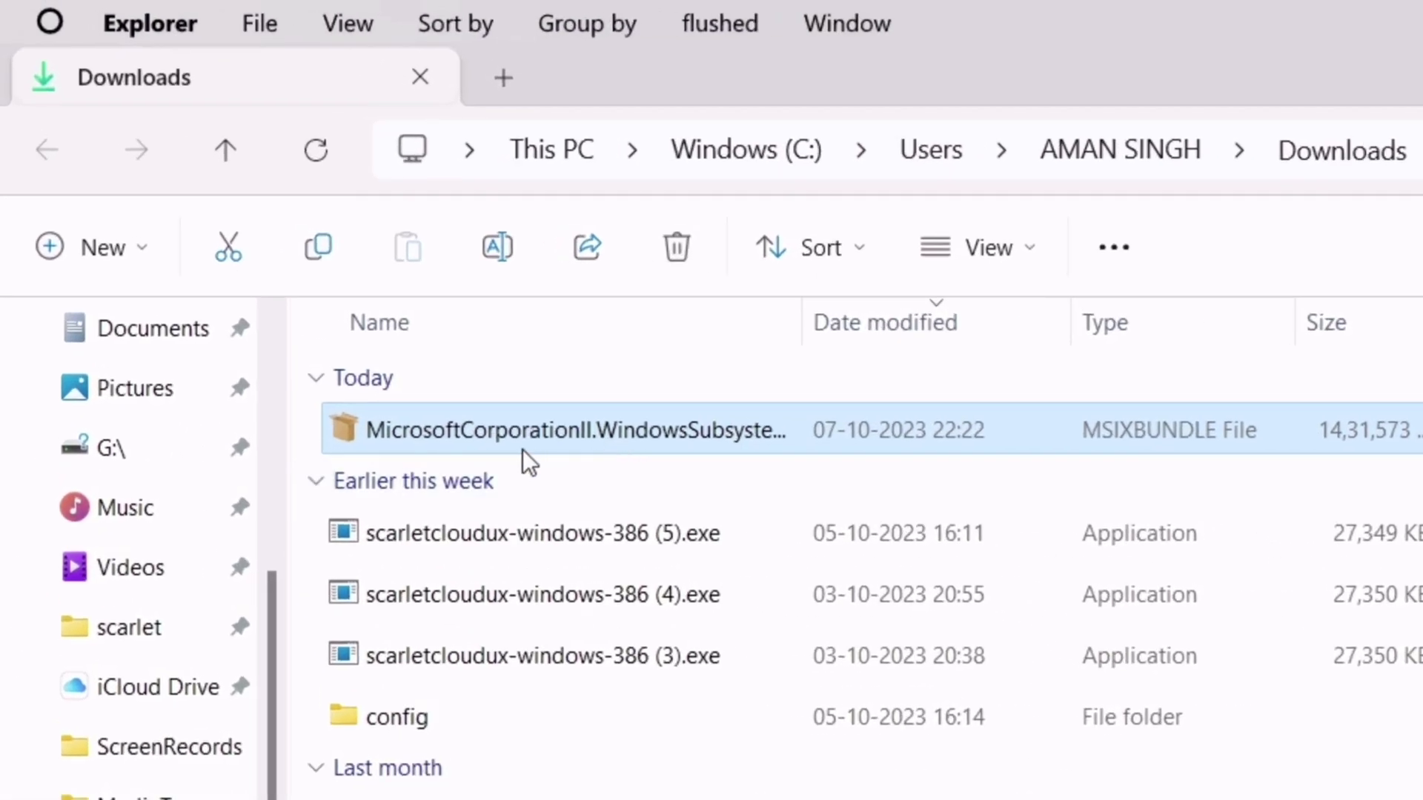
pyautogui.doubleClick(627, 430)
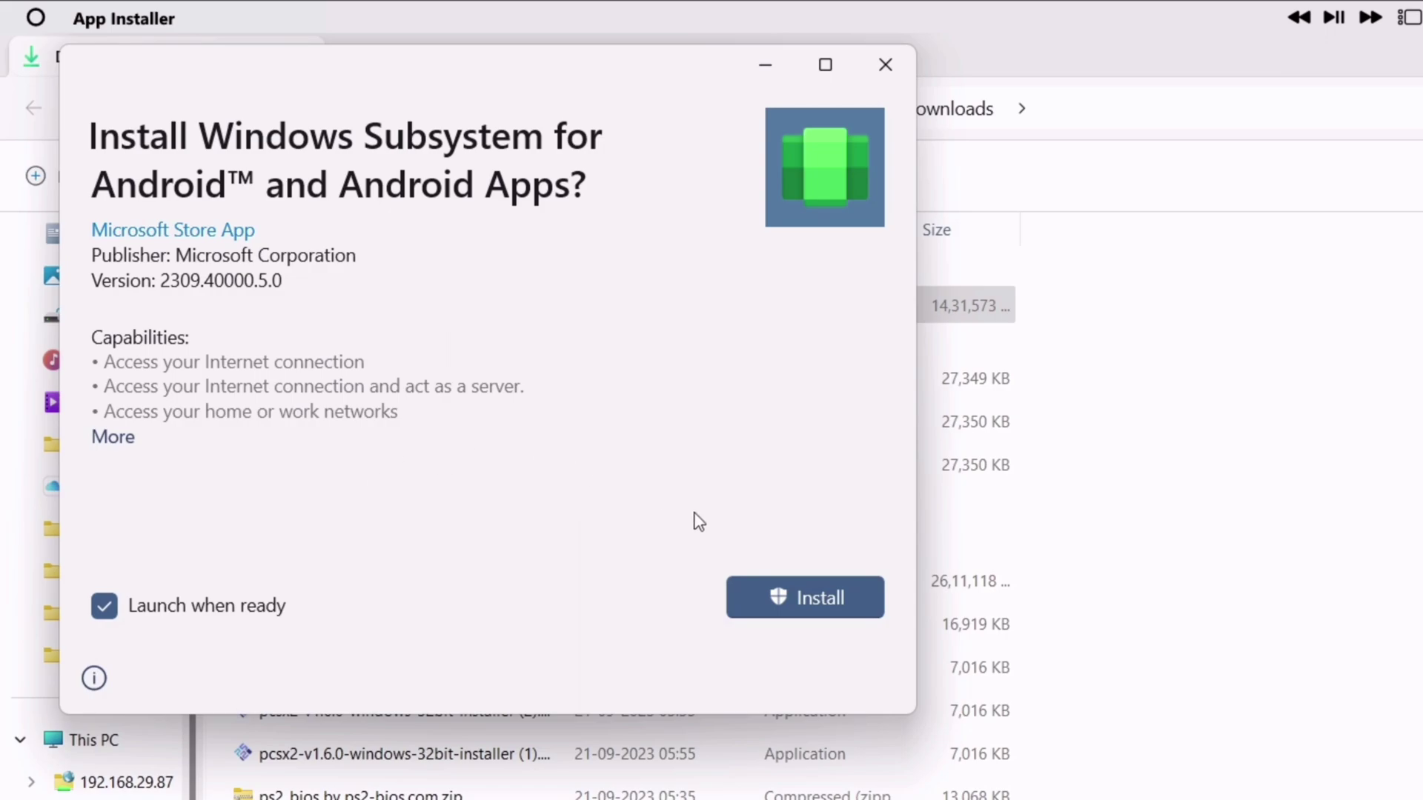
pyautogui.click(762, 598)
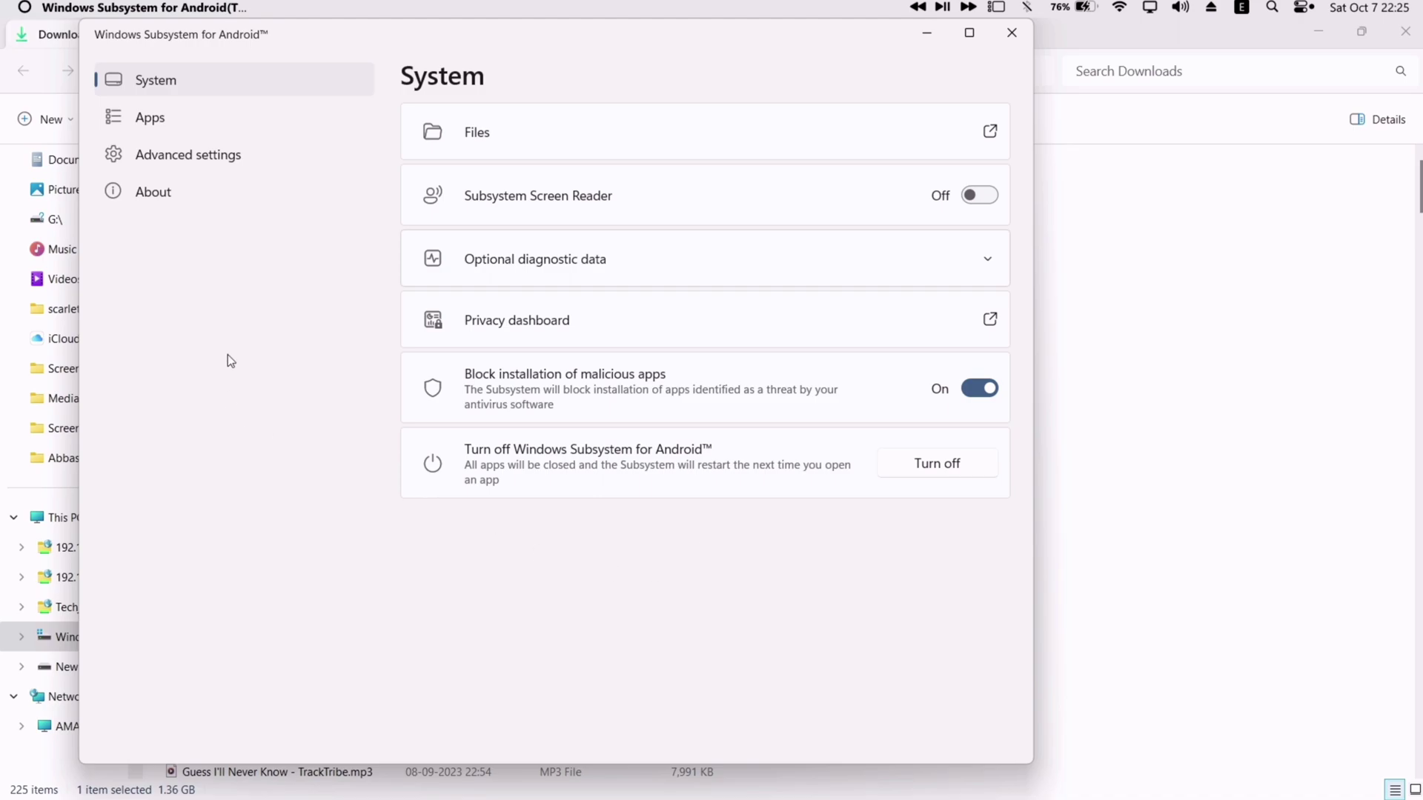
# Go to Advanced settings under Apps, opt in to diagnostic data sharing, and continue
pyautogui.click(255, 118)
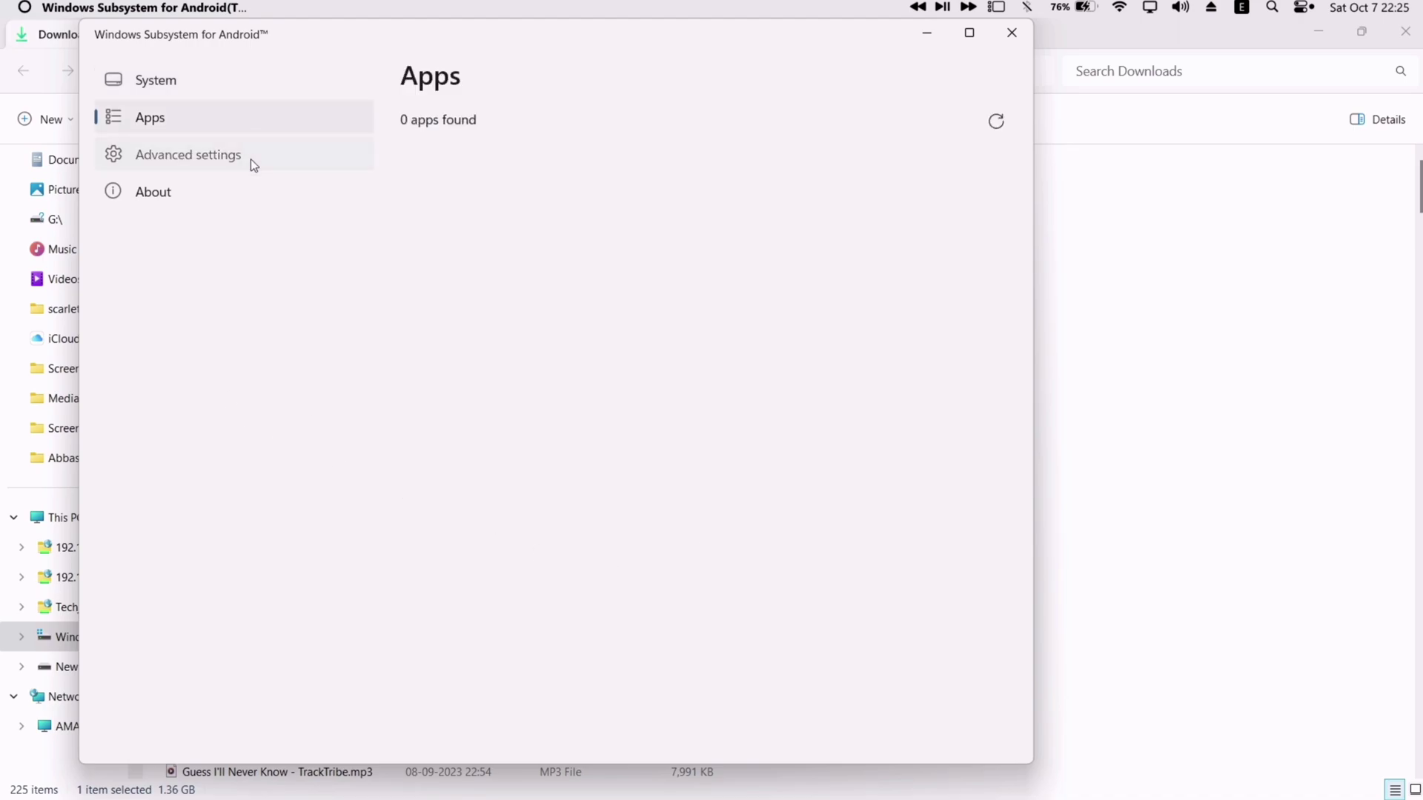
pyautogui.click(250, 159)
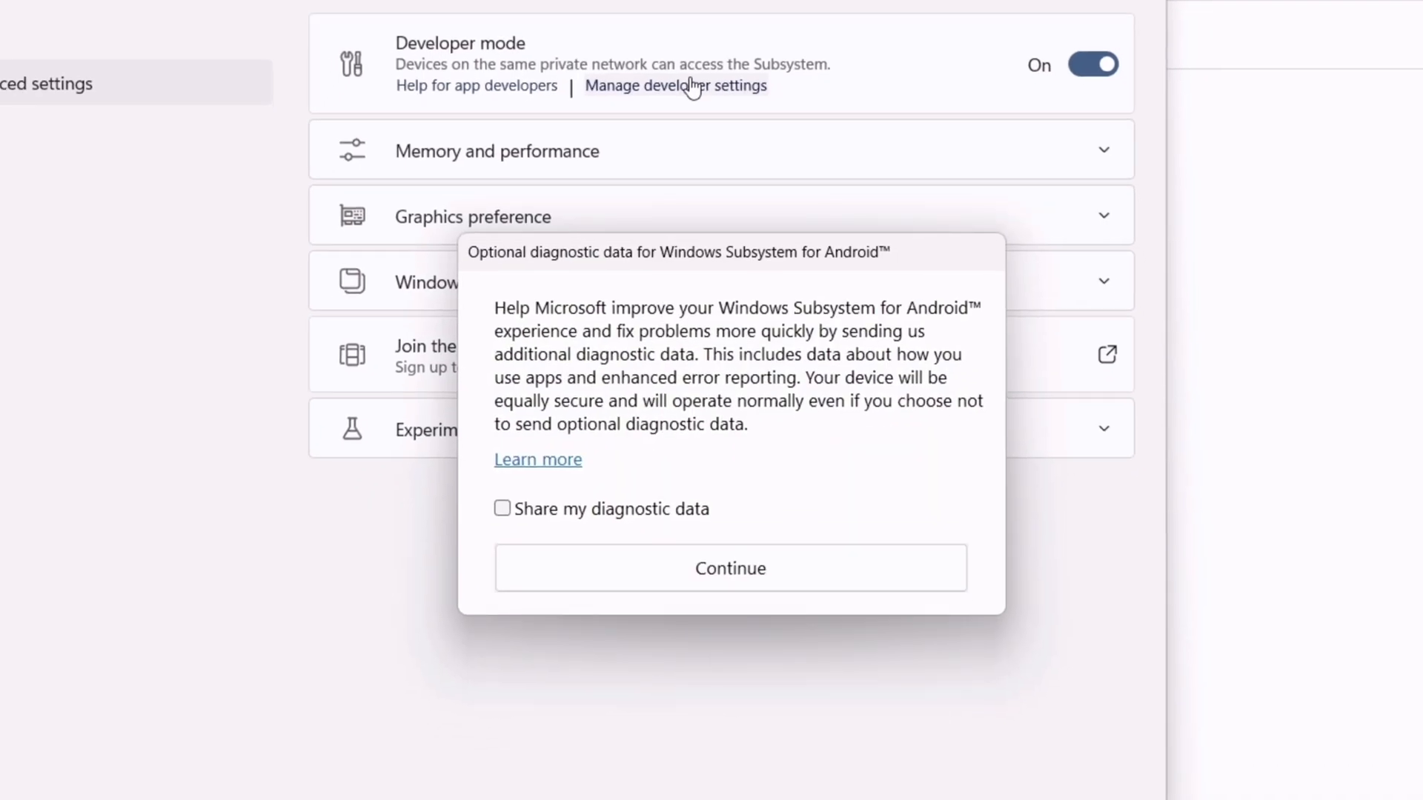
pyautogui.click(501, 508)
pyautogui.click(615, 566)
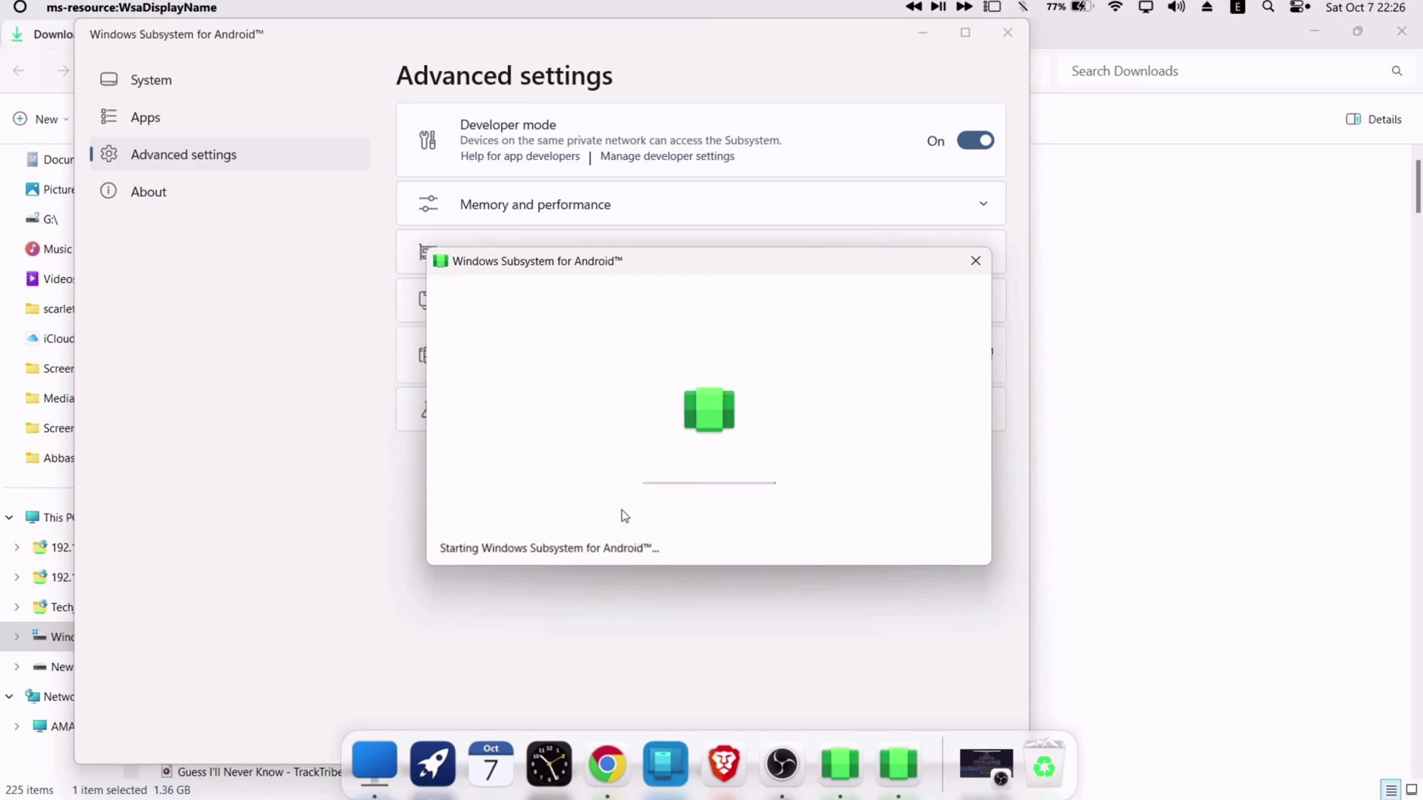
# Move the startup window higher and allow the subsystem through the Windows Security firewall
pyautogui.moveTo(856, 273)
pyautogui.mouseDown()
pyautogui.moveTo(945, 455)
pyautogui.moveTo(930, 455)
pyautogui.moveTo(883, 194)
pyautogui.mouseUp()
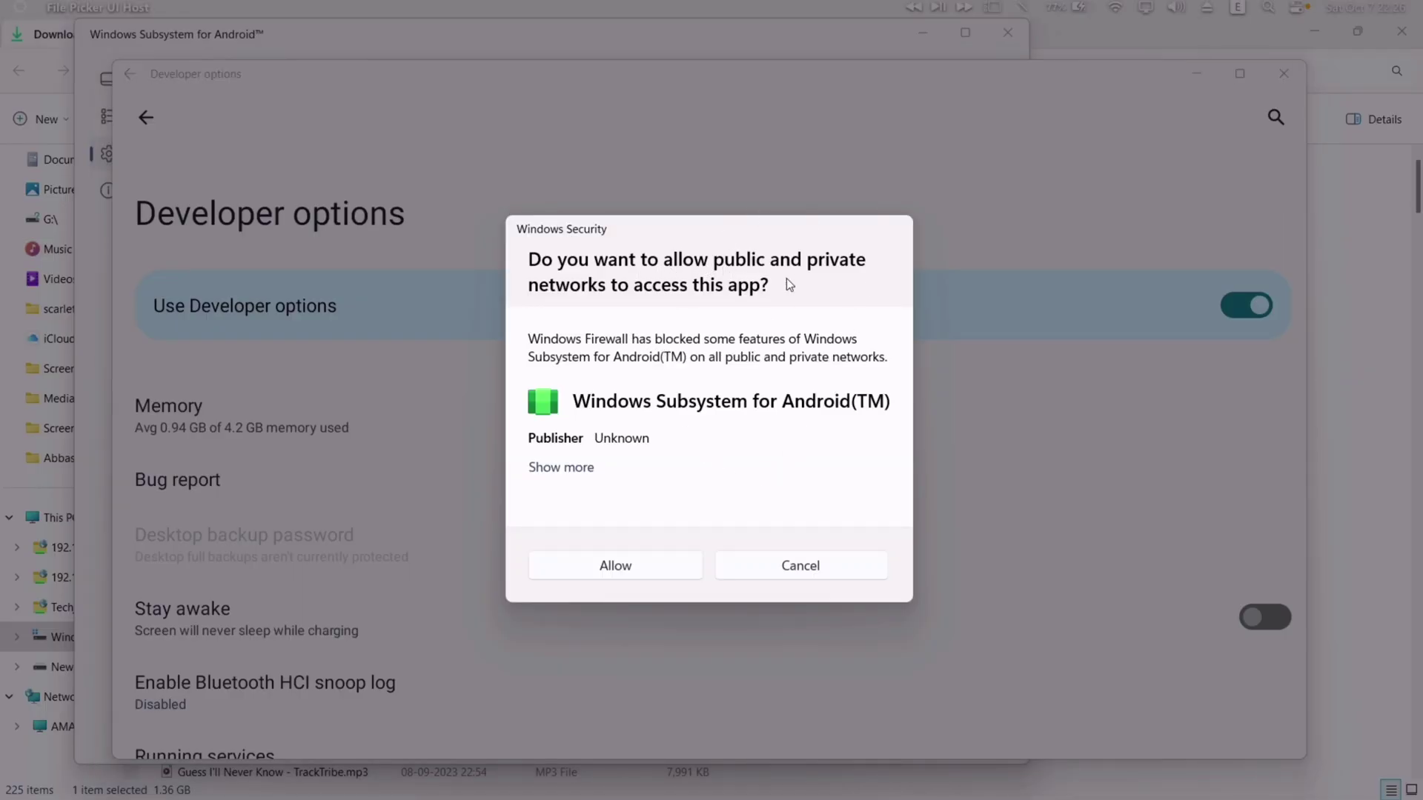
pyautogui.click(655, 574)
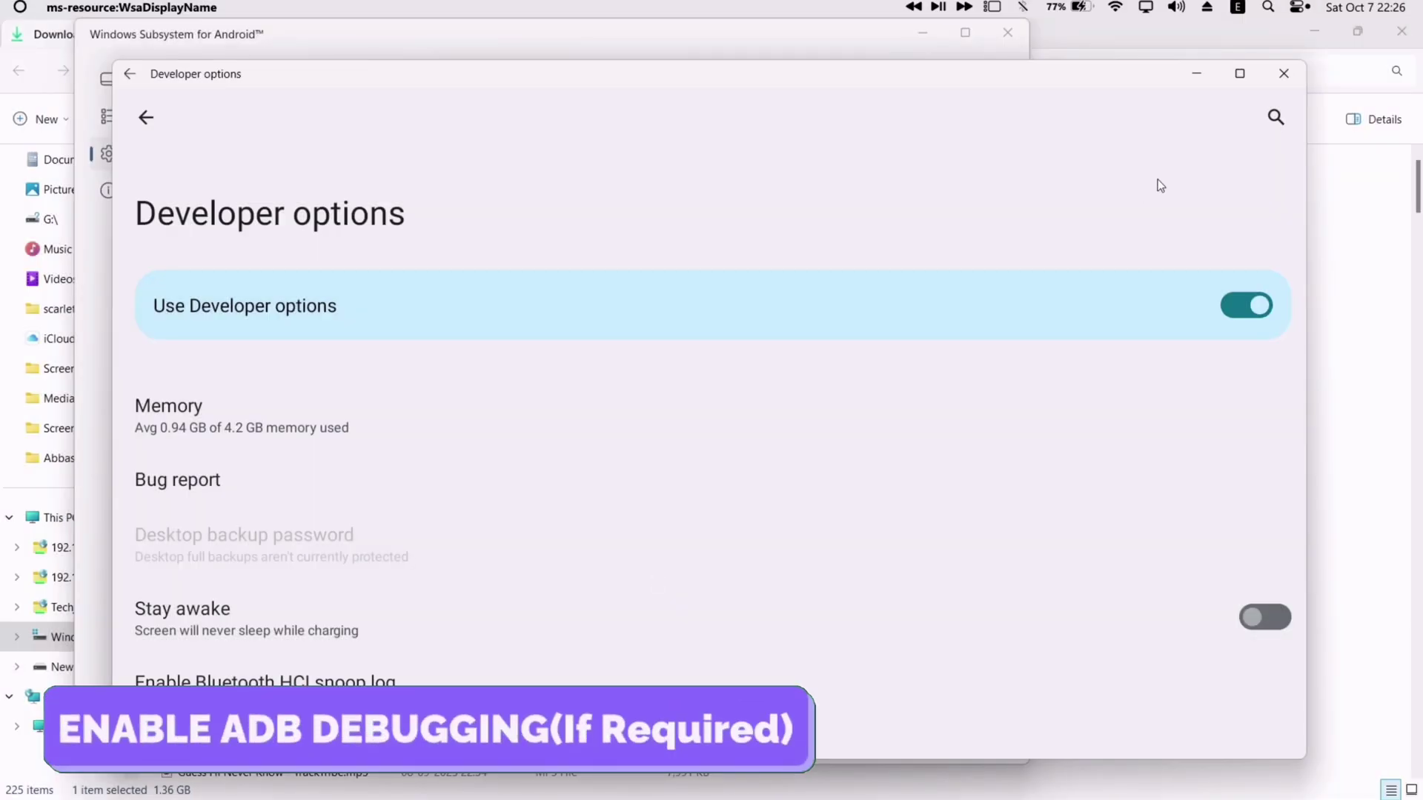
# Close Developer options and set Window focus to Independent
pyautogui.click(1279, 75)
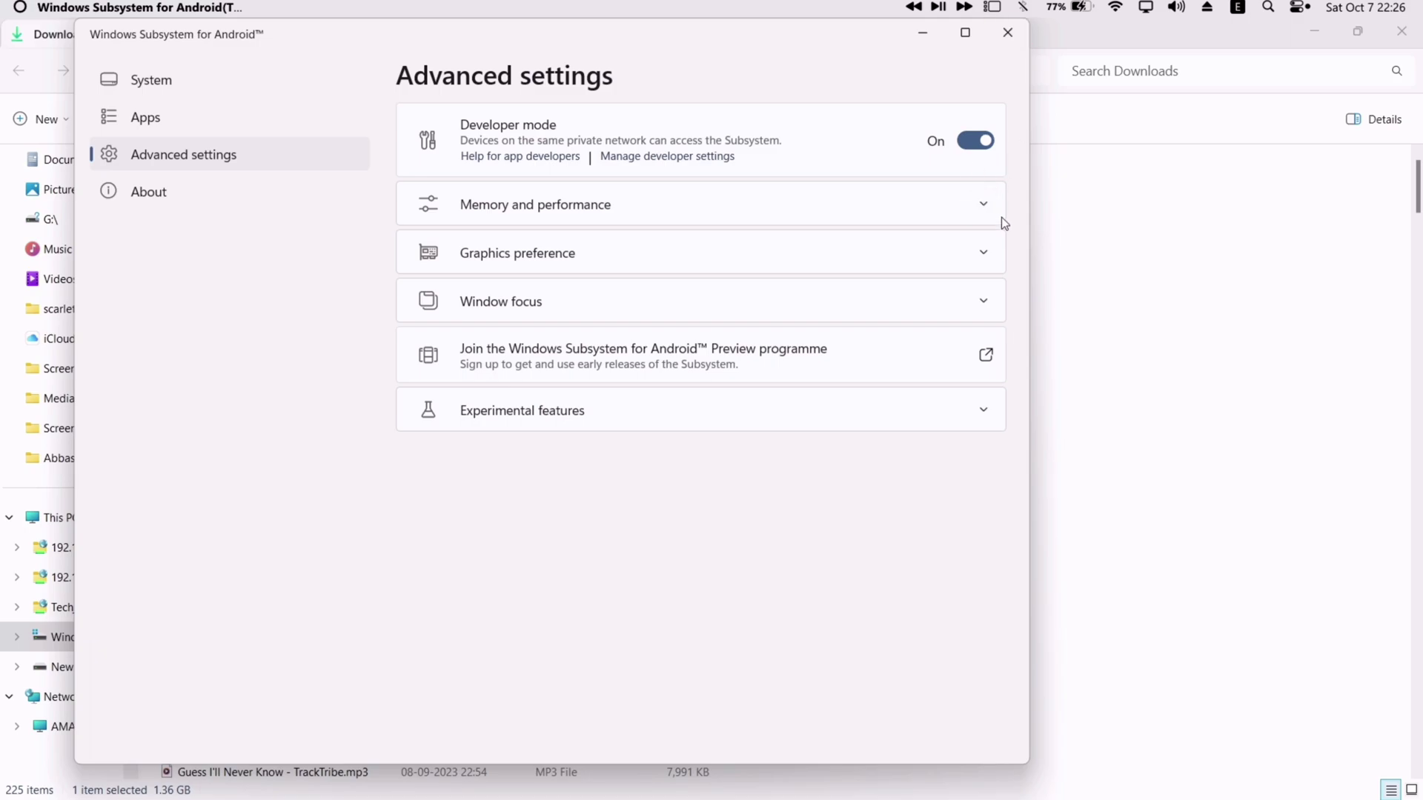
pyautogui.click(983, 204)
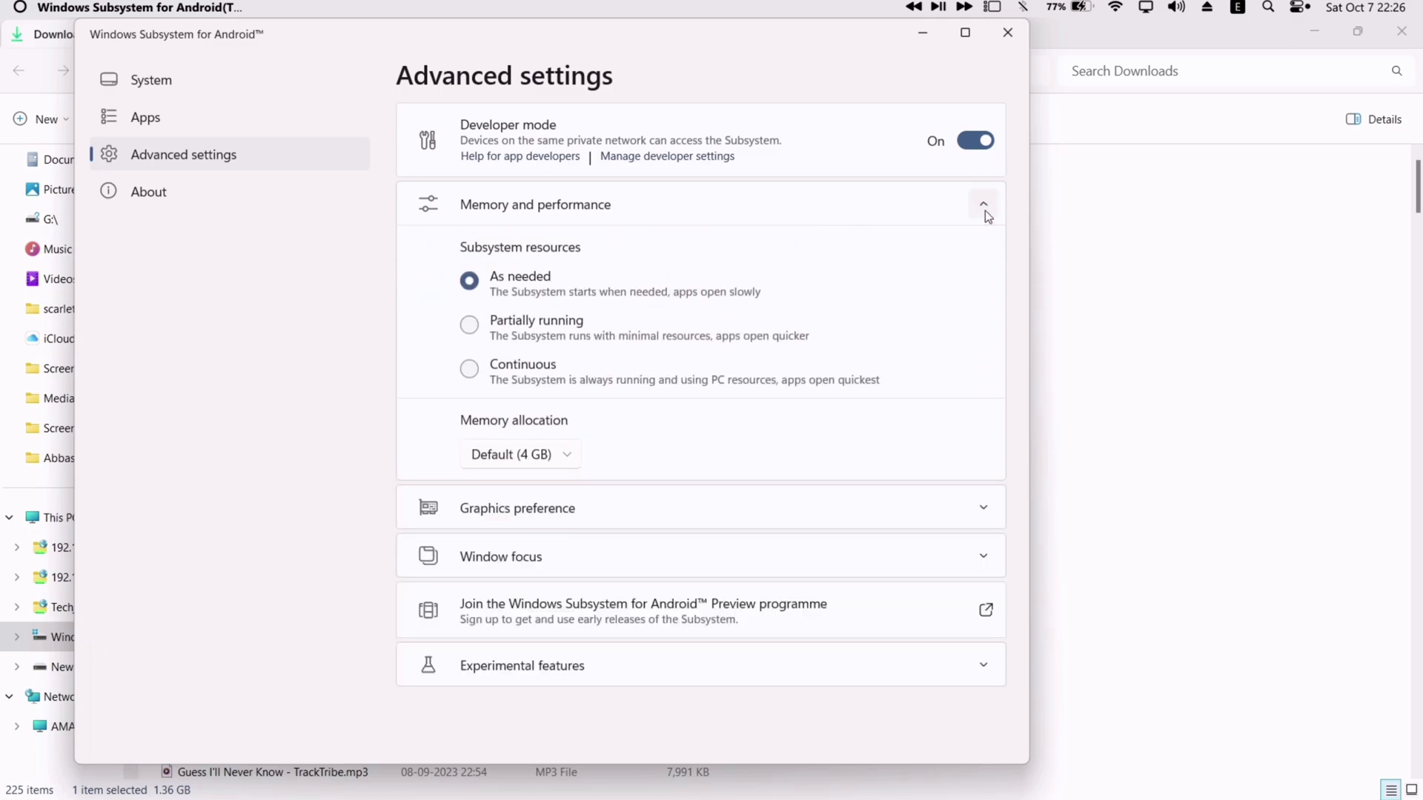
pyautogui.click(984, 211)
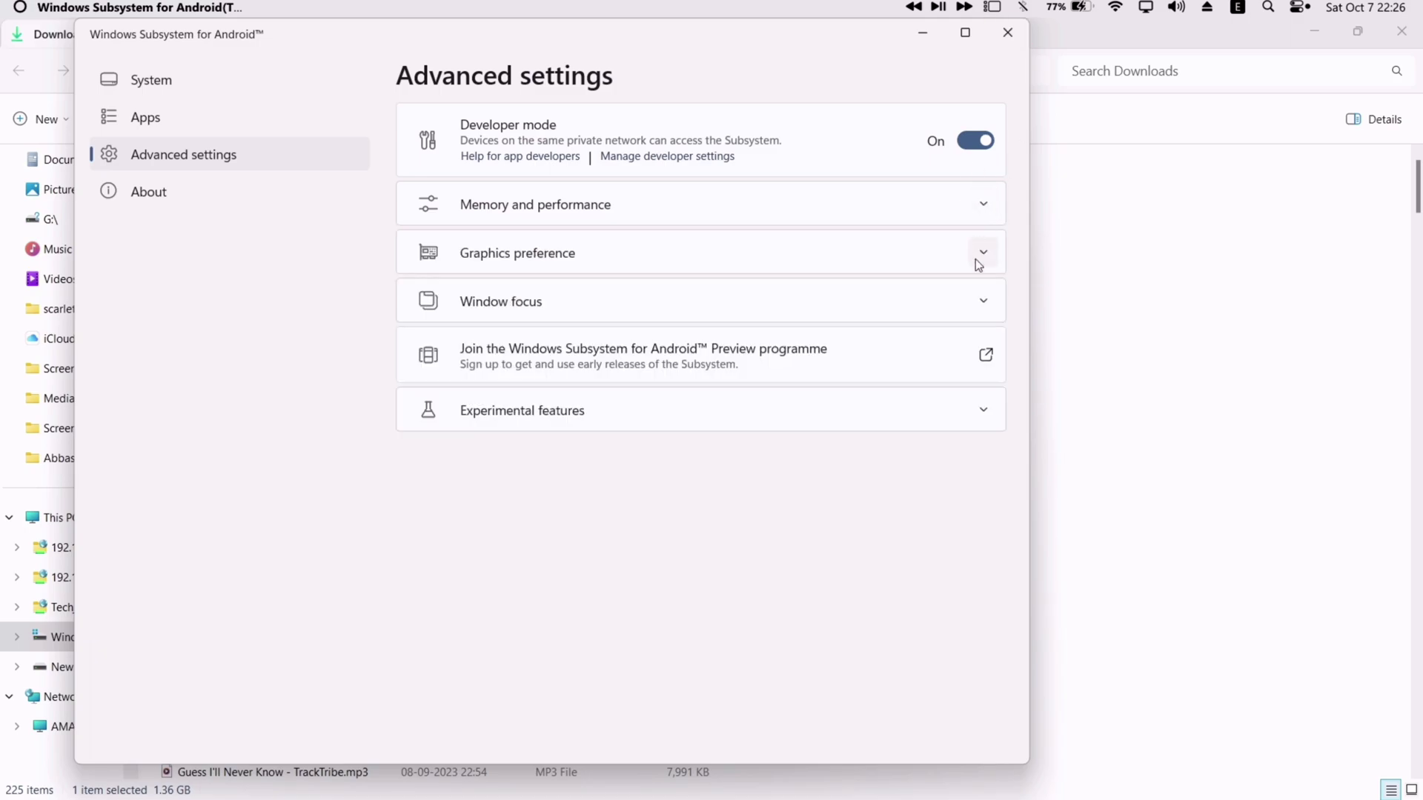
pyautogui.click(995, 308)
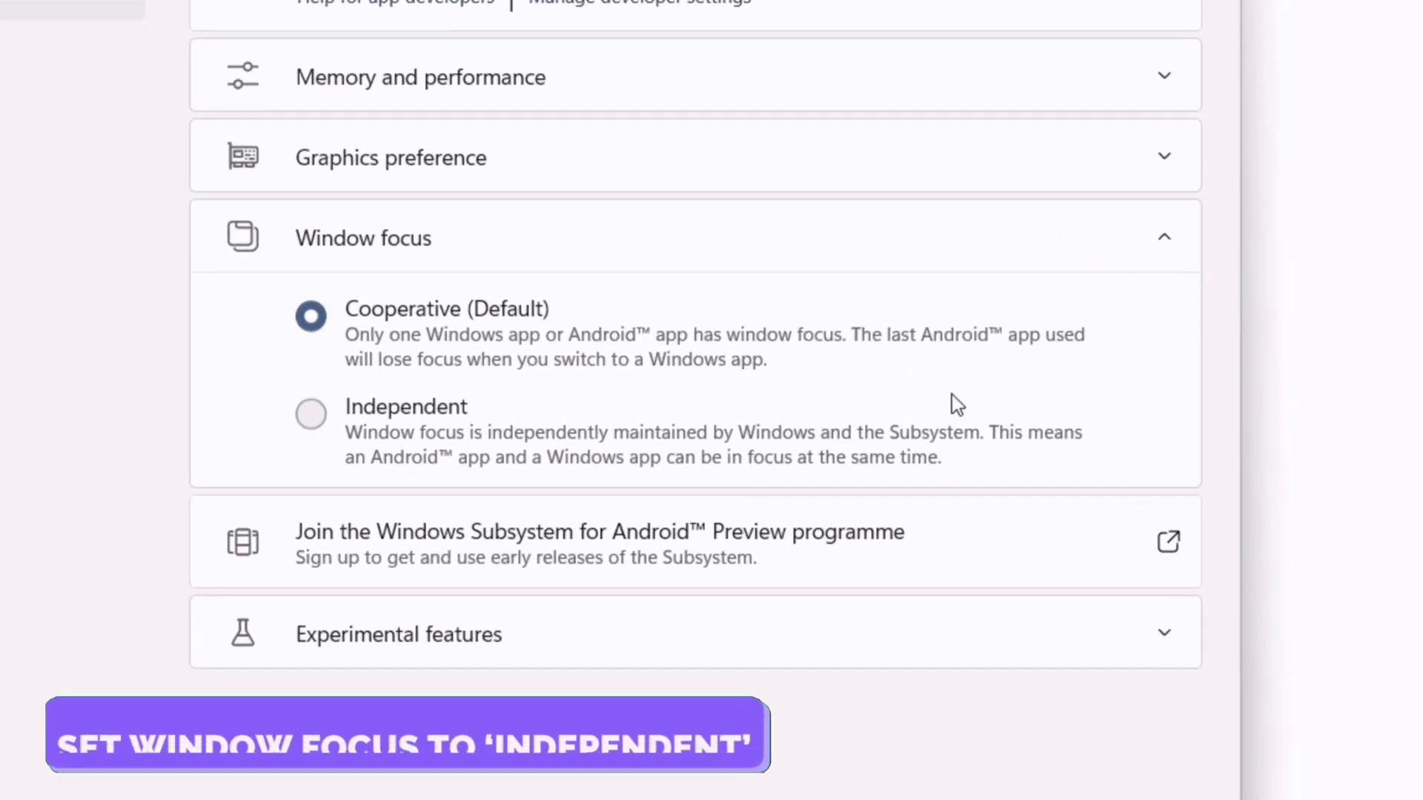
pyautogui.click(312, 424)
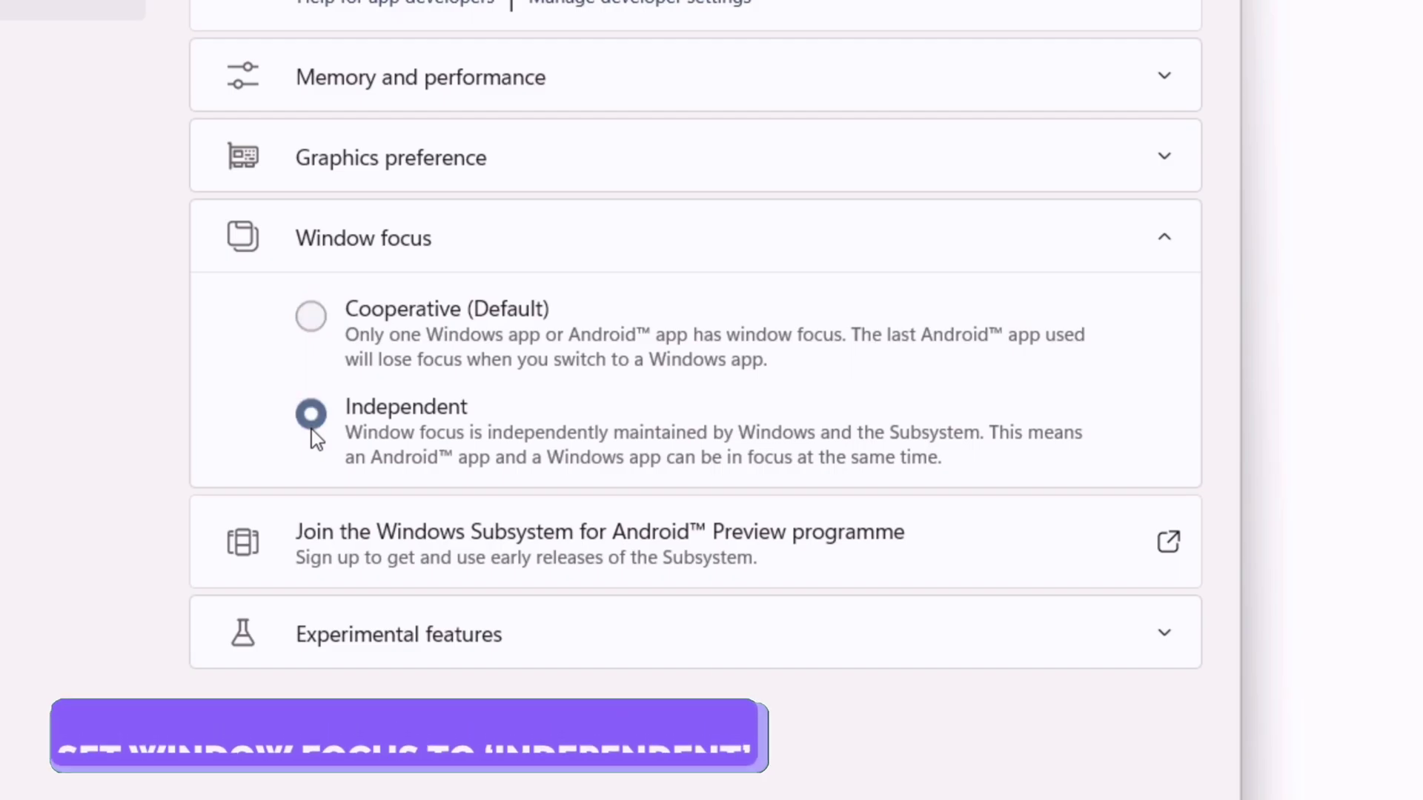
# Collapse Window focus, review the About version details, and close the subsystem settings
pyautogui.click(1166, 229)
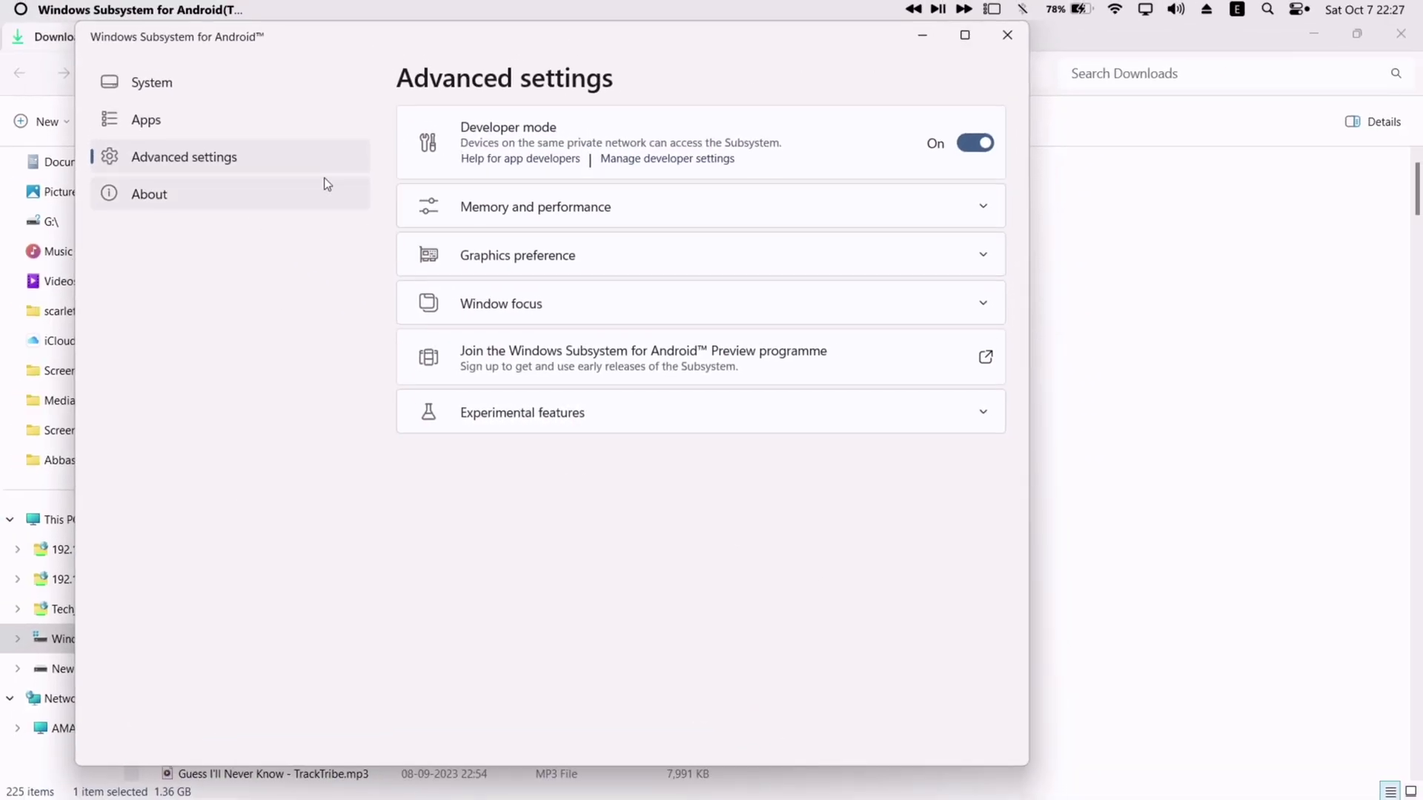
pyautogui.click(324, 184)
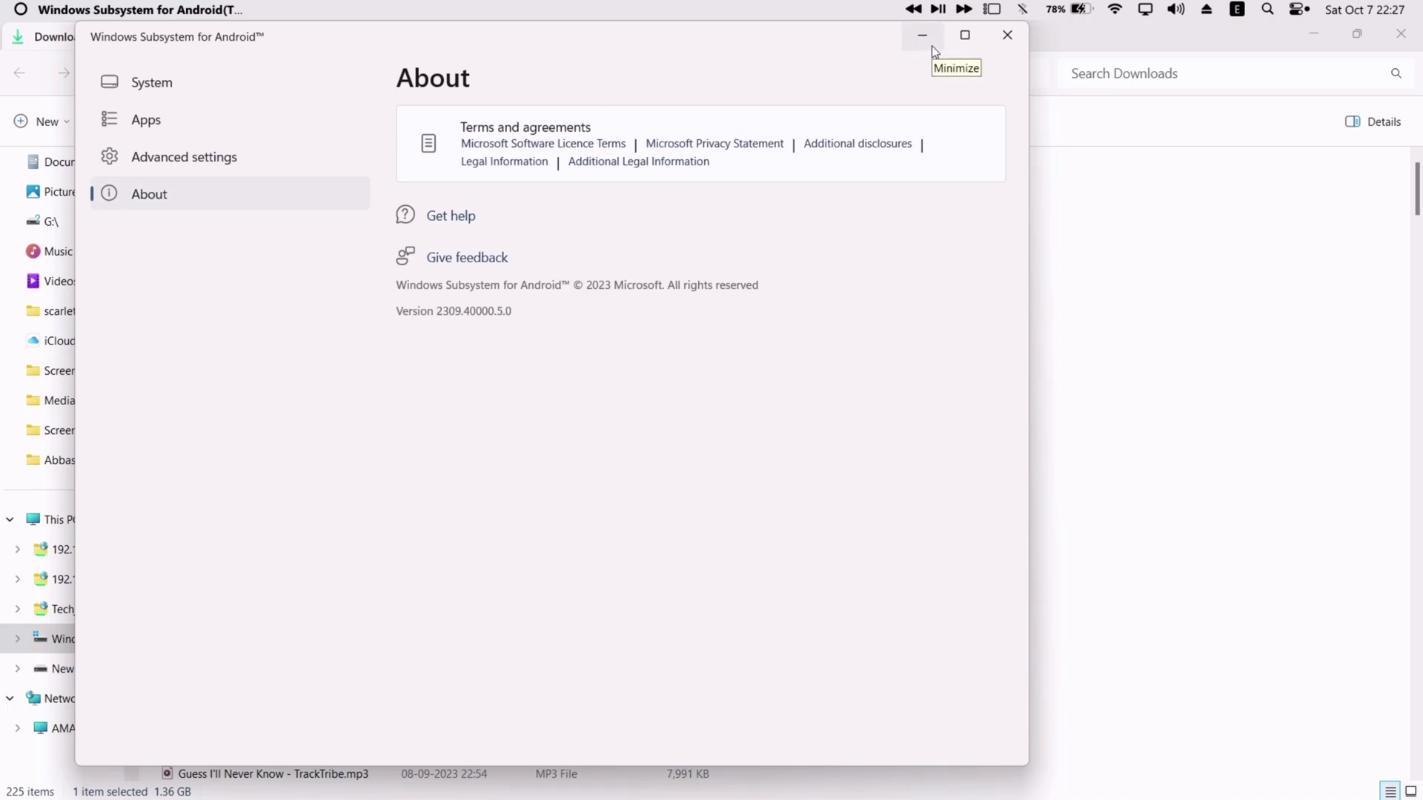
pyautogui.click(1005, 33)
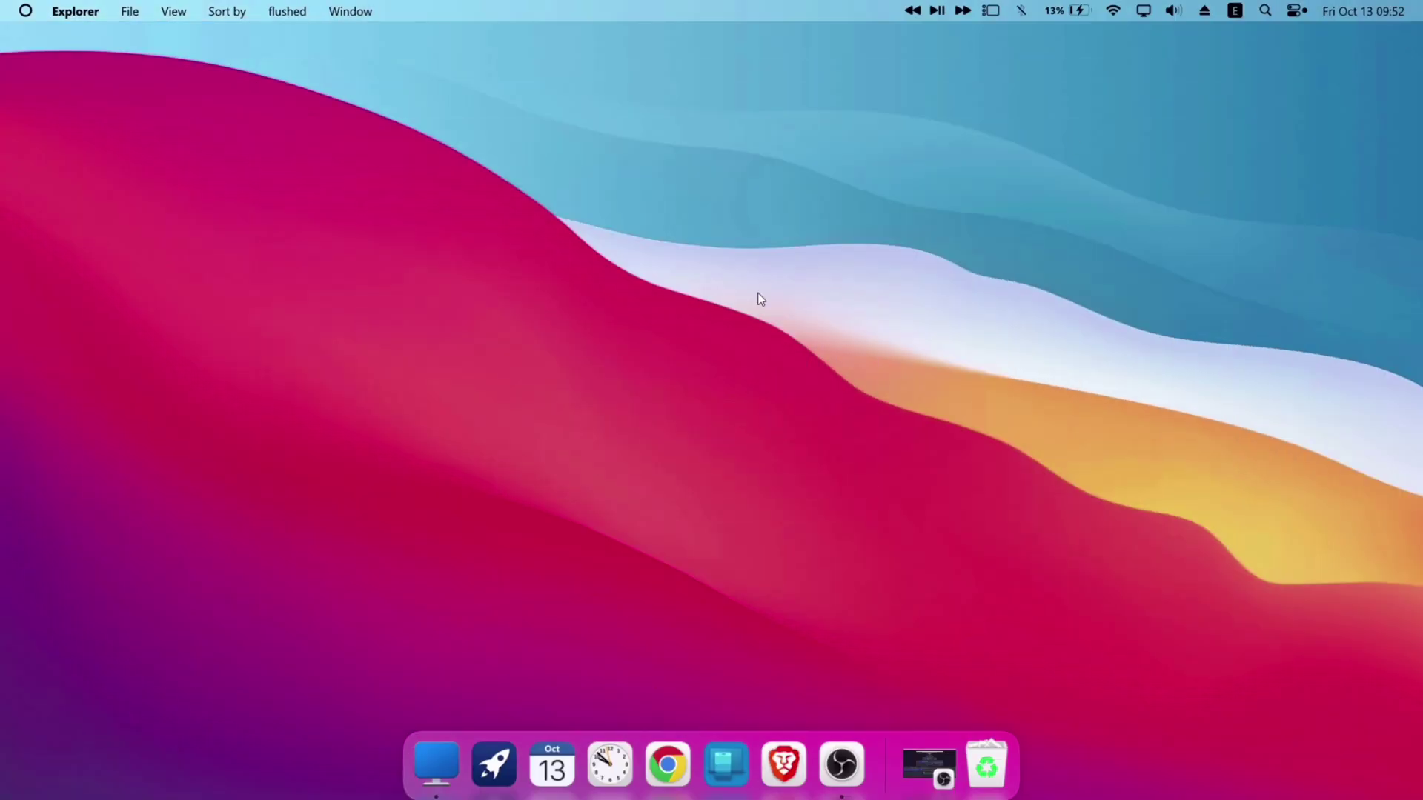
# Open the Start panel's search box to look for Amazon Appstore
pyautogui.press('super')
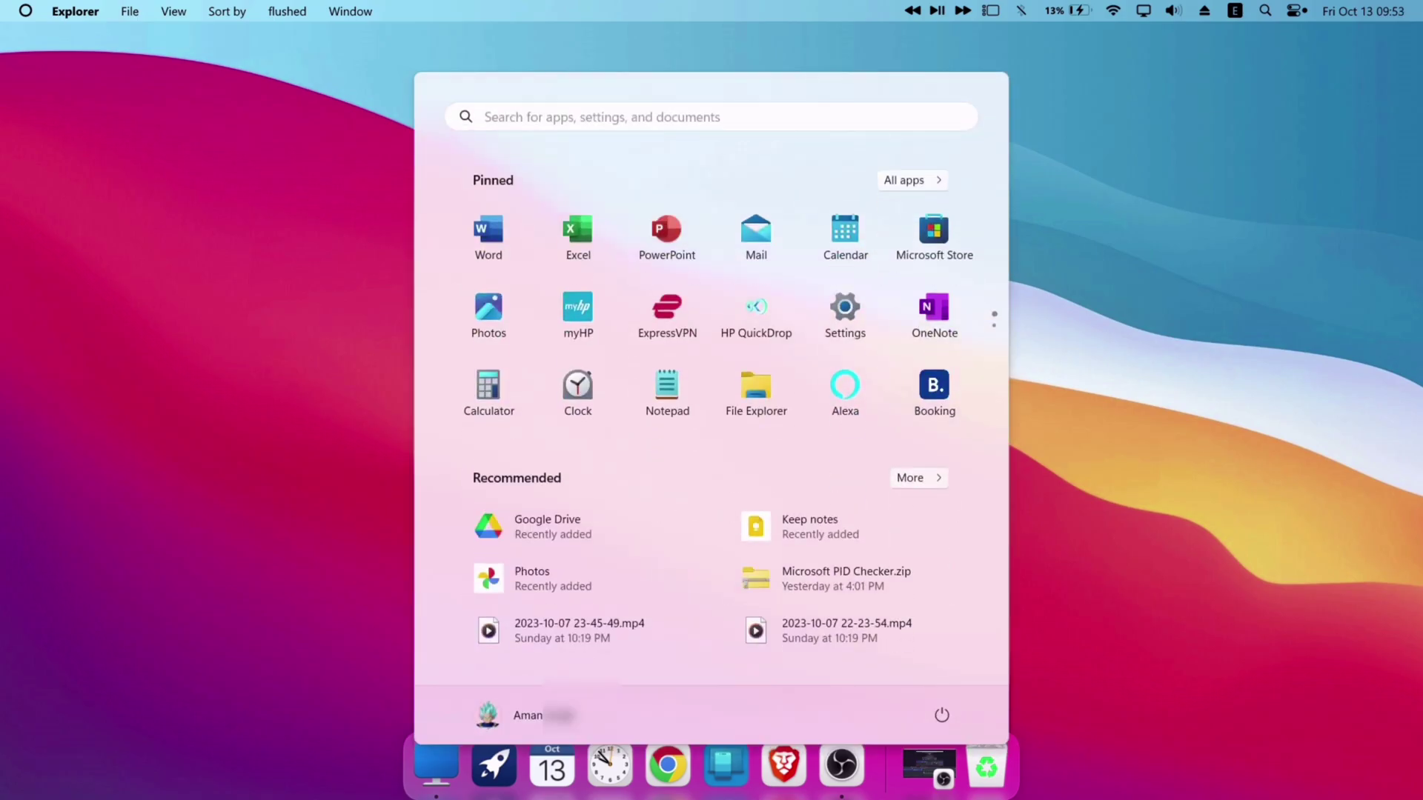
pyautogui.click(628, 115)
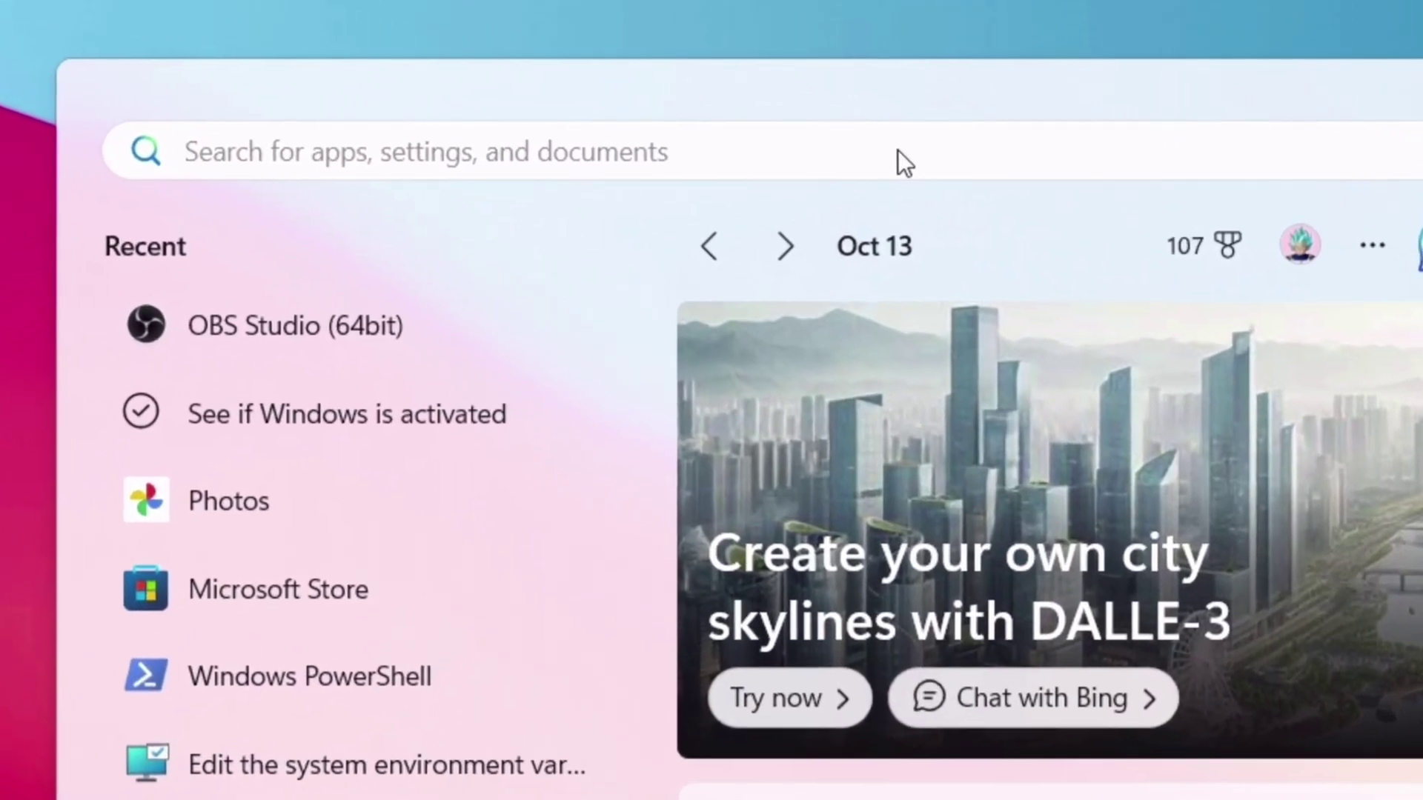
pyautogui.write('a')
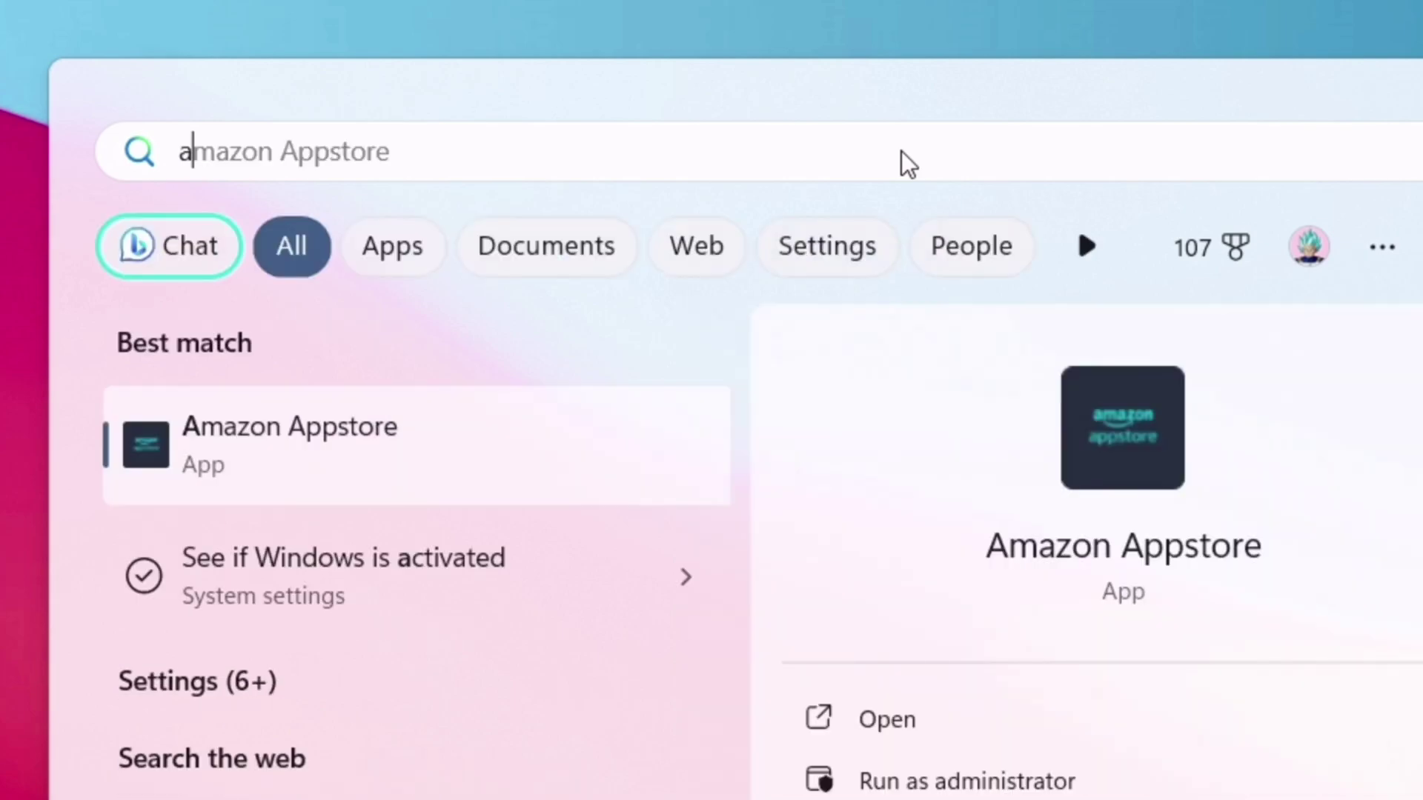
pyautogui.write('maz')
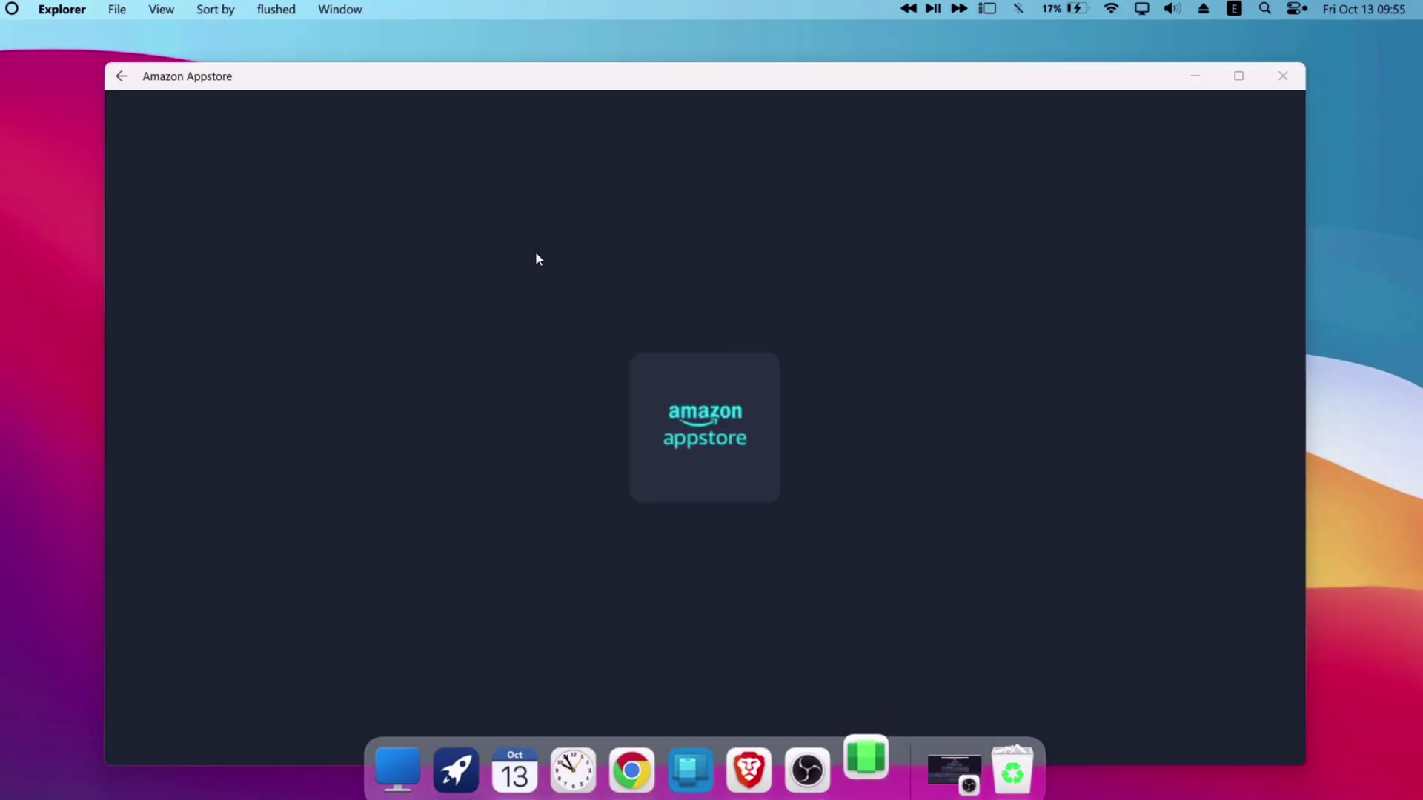
# Maximize the Amazon Appstore window
pyautogui.click(1239, 78)
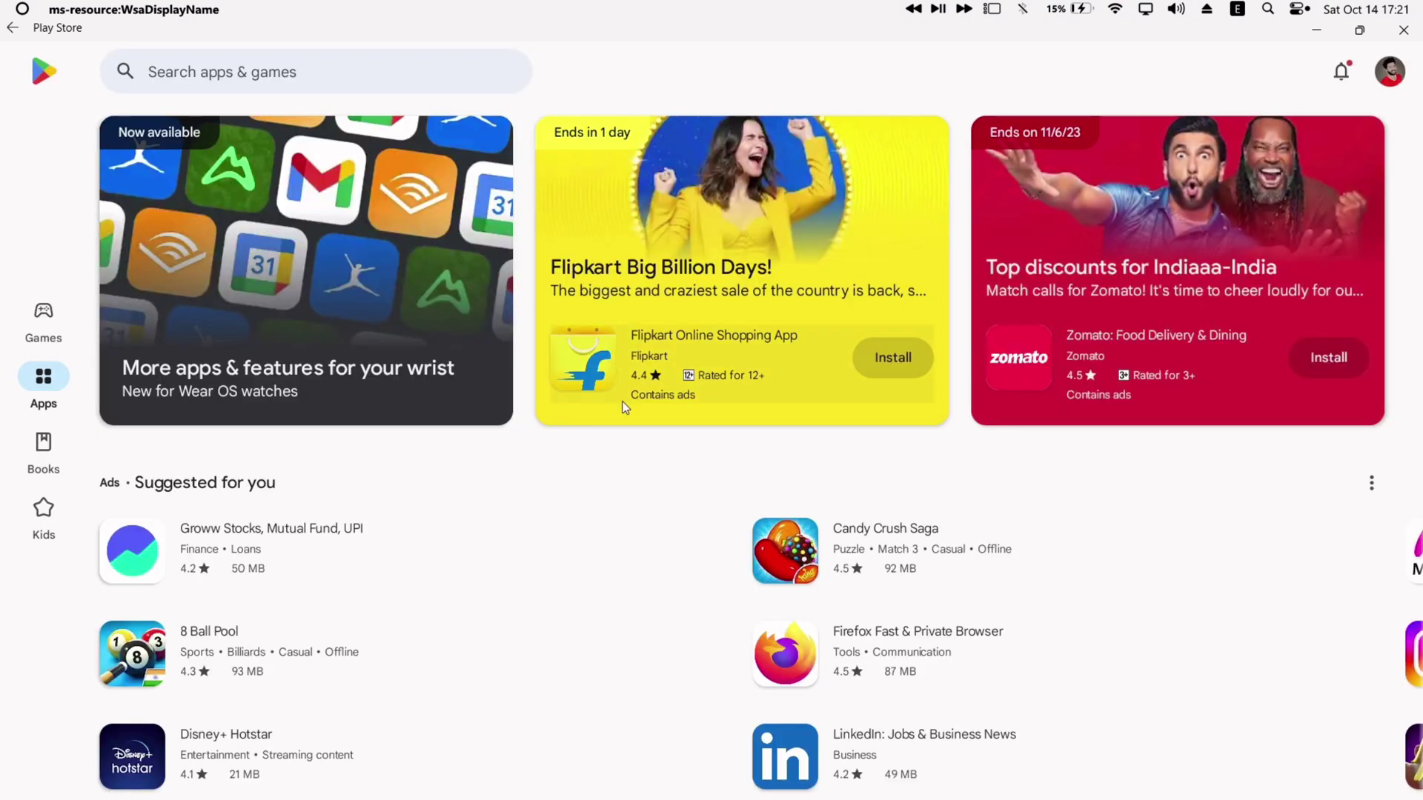
pyautogui.scroll(-1, 662, 455)
pyautogui.scroll(-3, 662, 455)
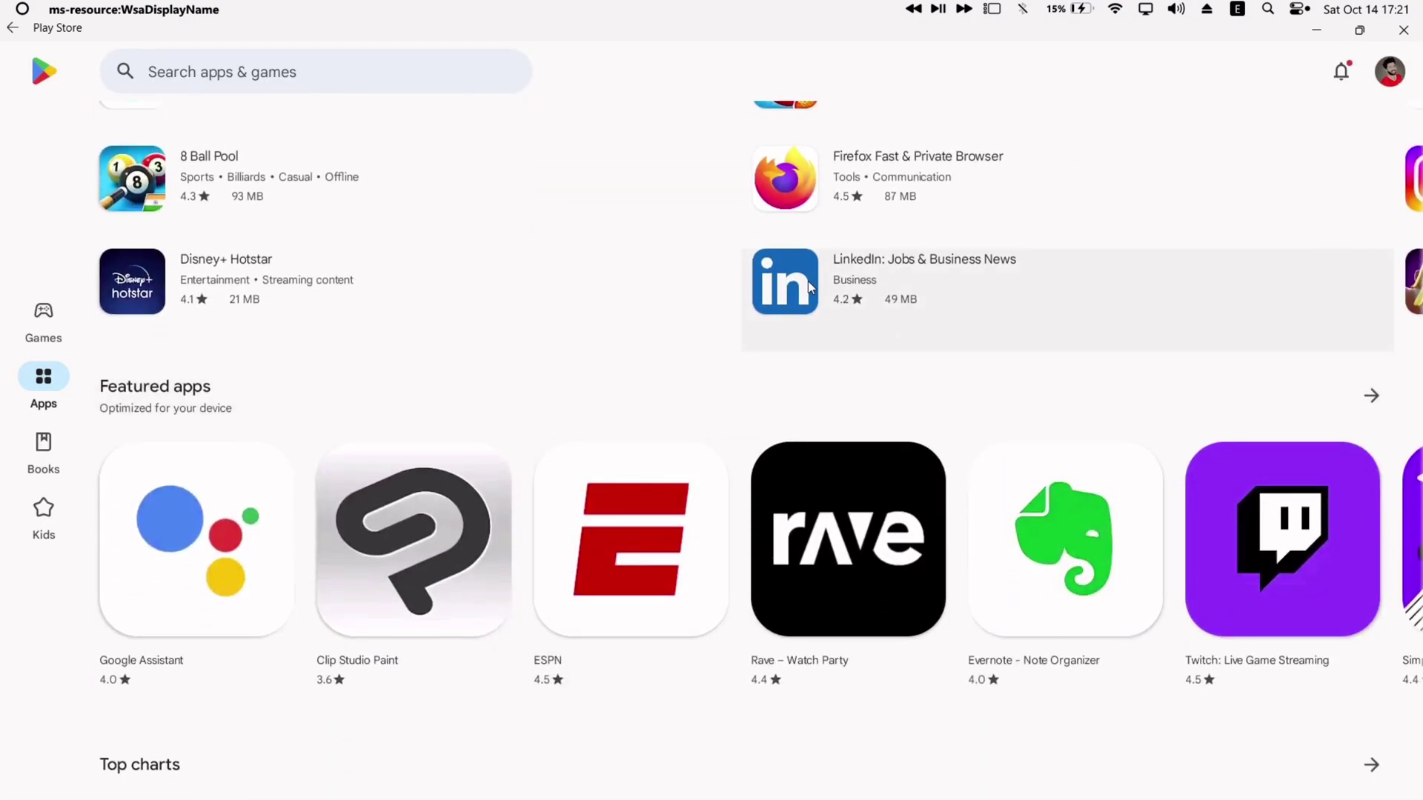